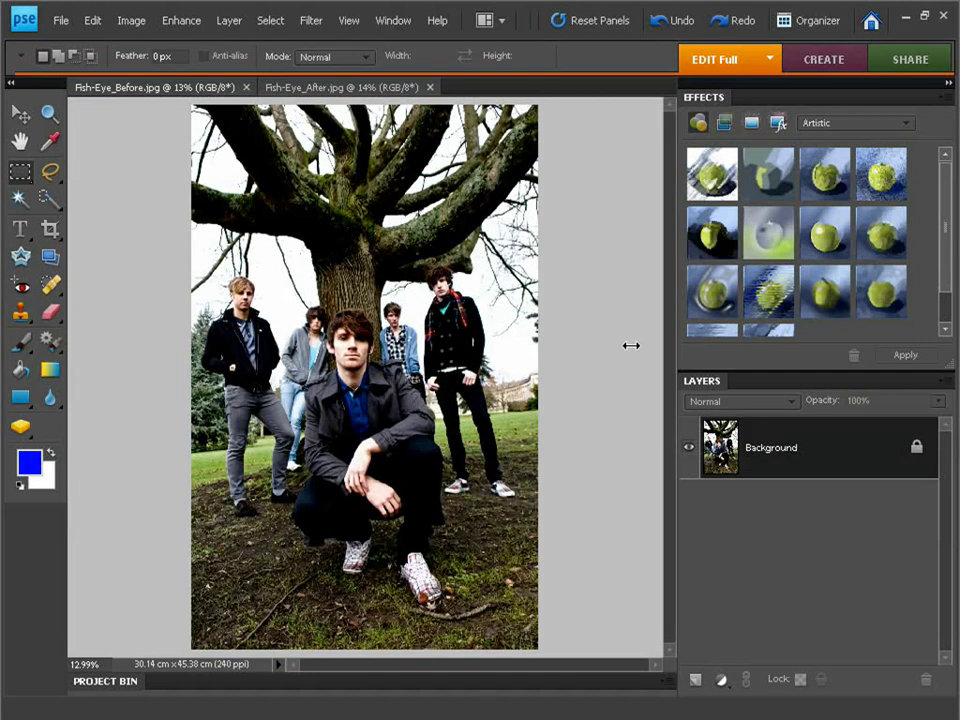
Compare the photo with the Fish-Eye_After.jpg example, then crop Fish-Eye_Before.jpg to a square of about 30.14 cm around the band.
{"action": "left_click", "coordinate": [352, 92]}
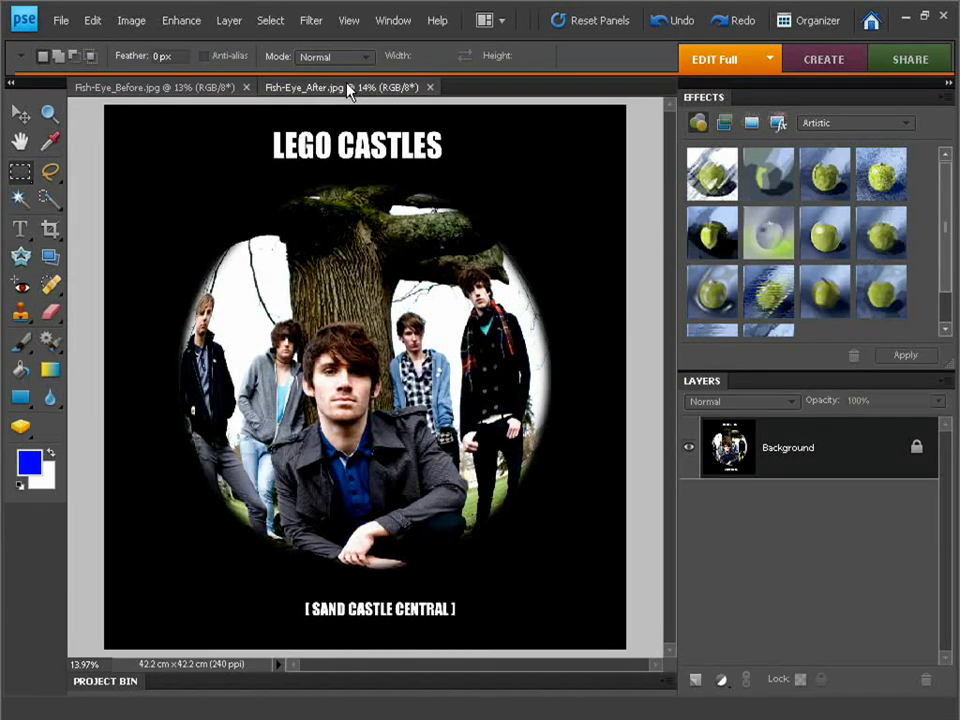
{"action": "left_click", "coordinate": [203, 88]}
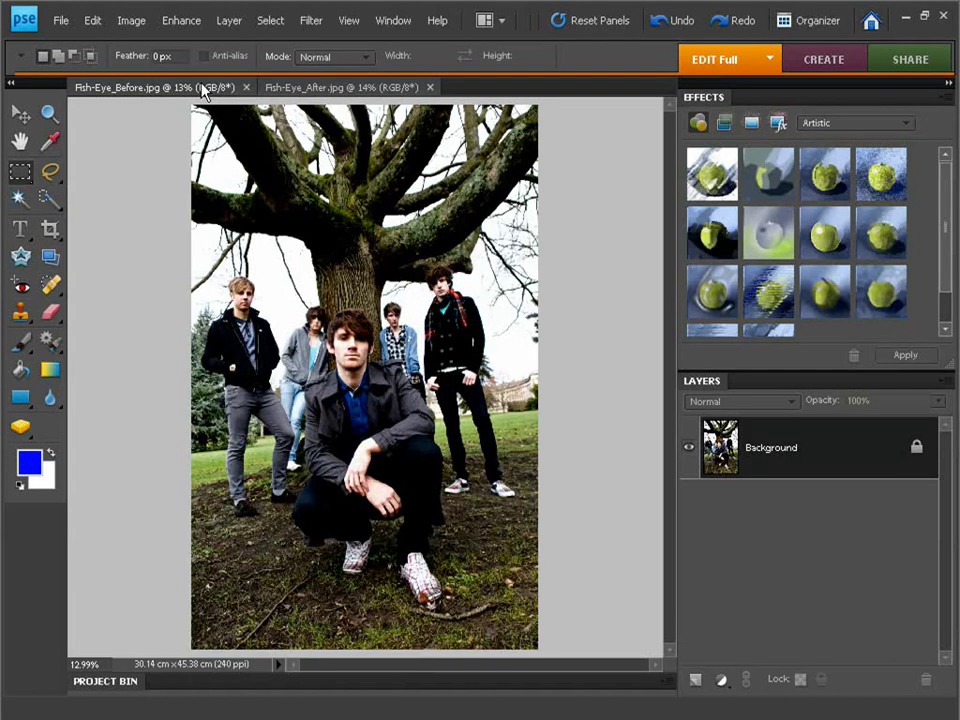
{"action": "left_click", "coordinate": [51, 231]}
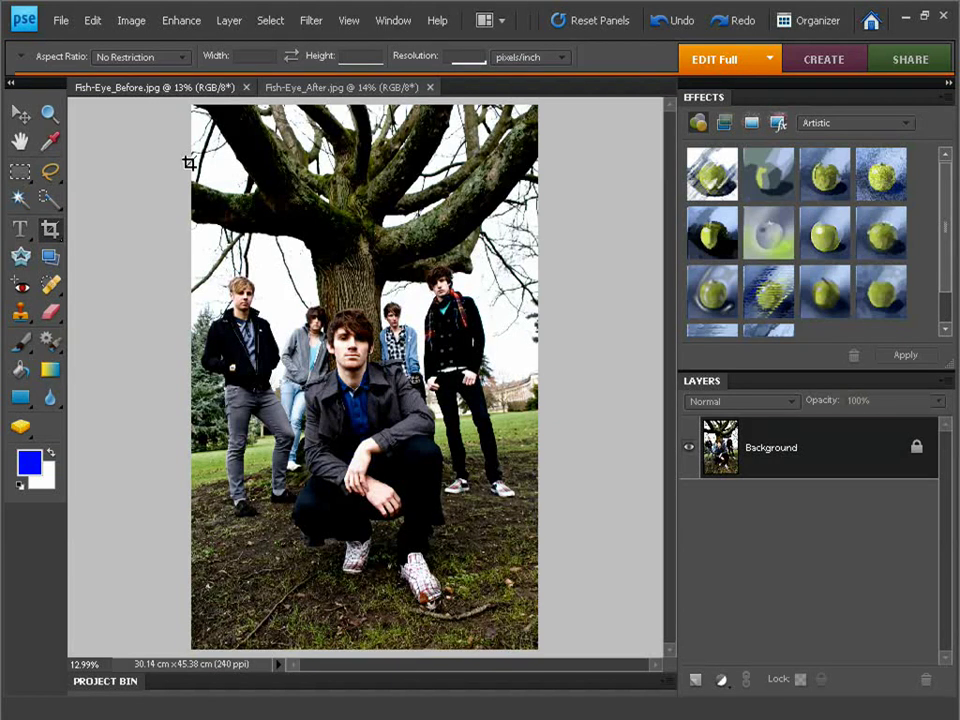
{"action": "left_click_drag", "start_coordinate": [189, 162], "coordinate": [529, 606]}
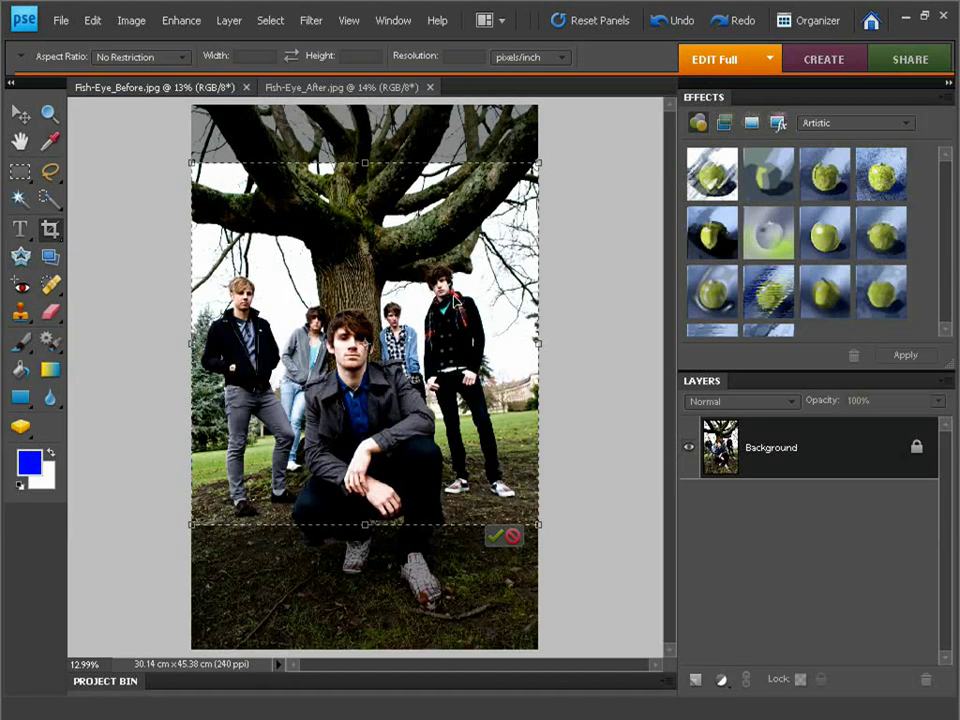
{"action": "mouse_move", "coordinate": [455, 298]}
{"action": "left_mouse_down"}
{"action": "mouse_move", "coordinate": [452, 370]}
{"action": "mouse_move", "coordinate": [452, 305]}
{"action": "mouse_move", "coordinate": [429, 300]}
{"action": "mouse_move", "coordinate": [453, 303]}
{"action": "left_mouse_up"}
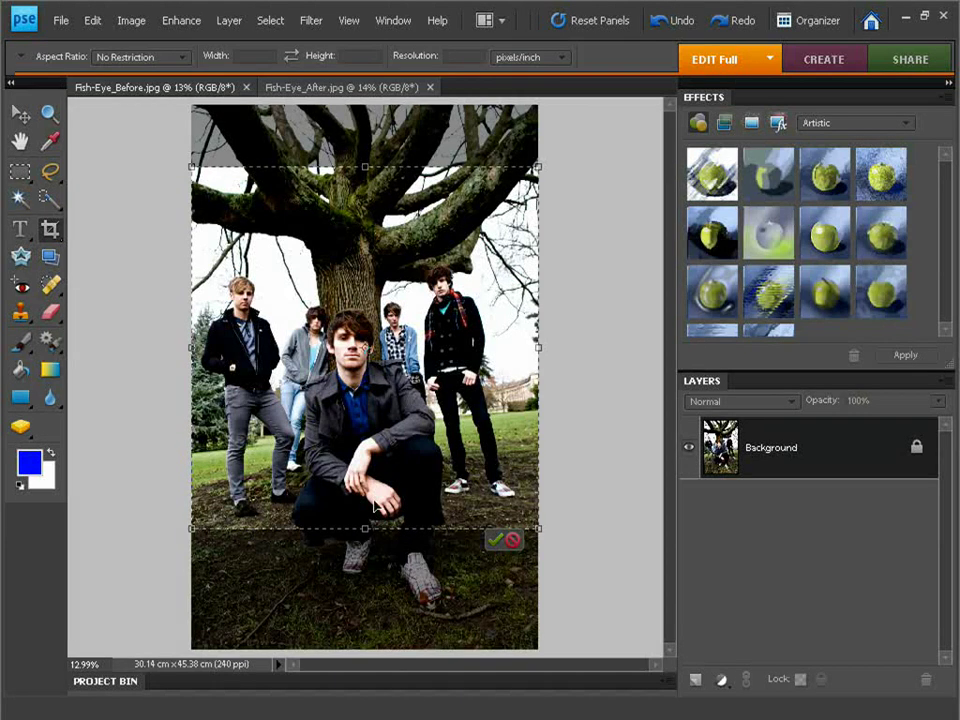
{"action": "left_click", "coordinate": [499, 542]}
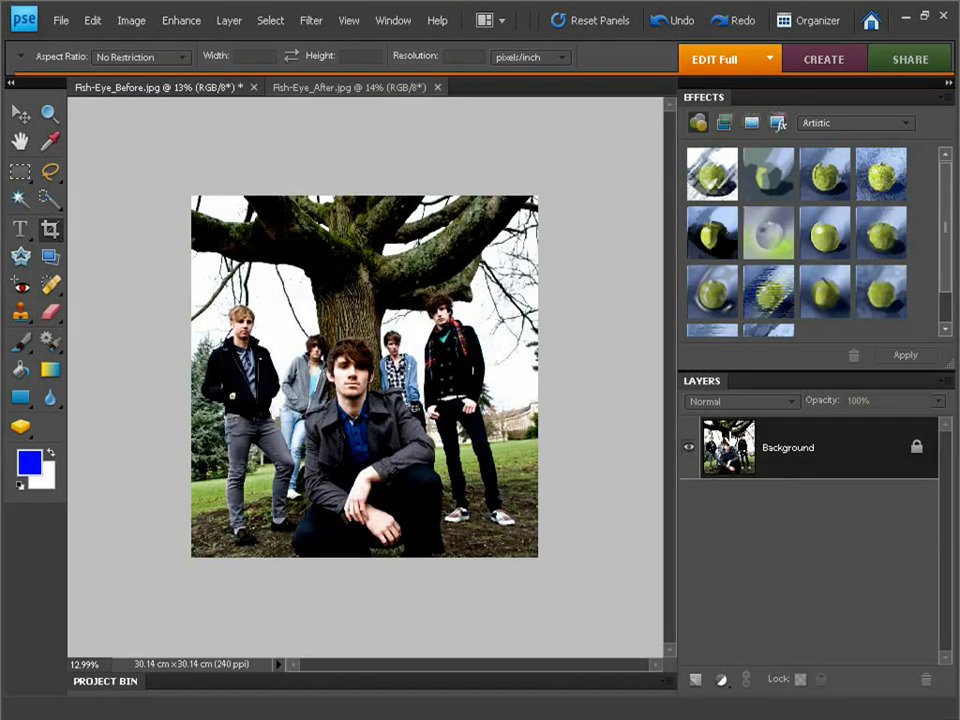
Duplicate the Background layer of the cropped photo.
{"action": "left_click_drag", "start_coordinate": [736, 424], "coordinate": [697, 680]}
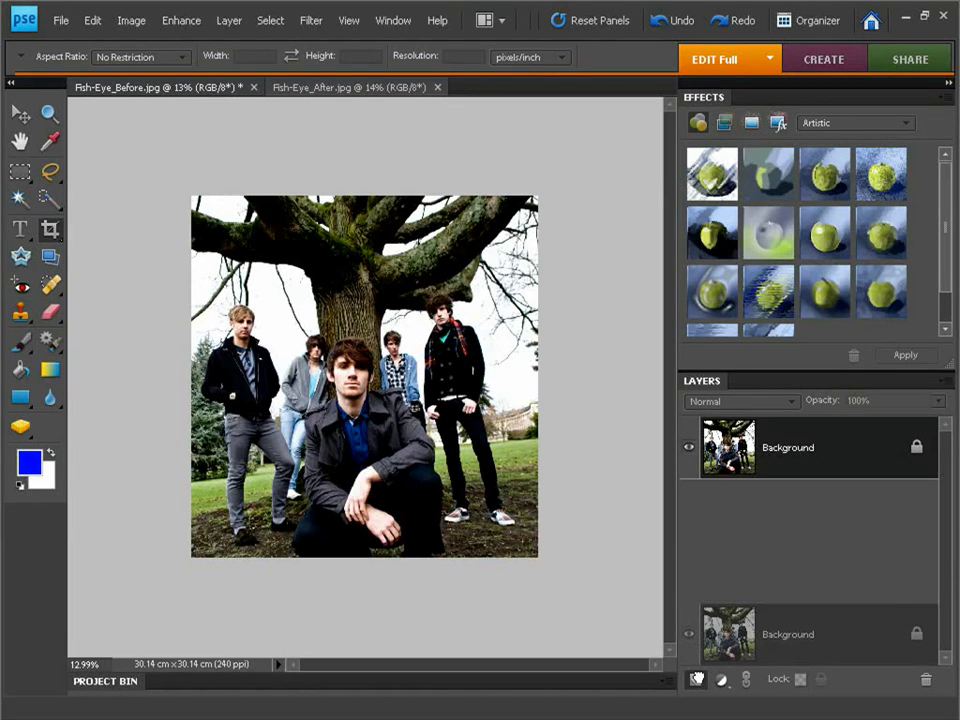
{"action": "left_click_drag", "start_coordinate": [697, 679], "coordinate": [697, 678]}
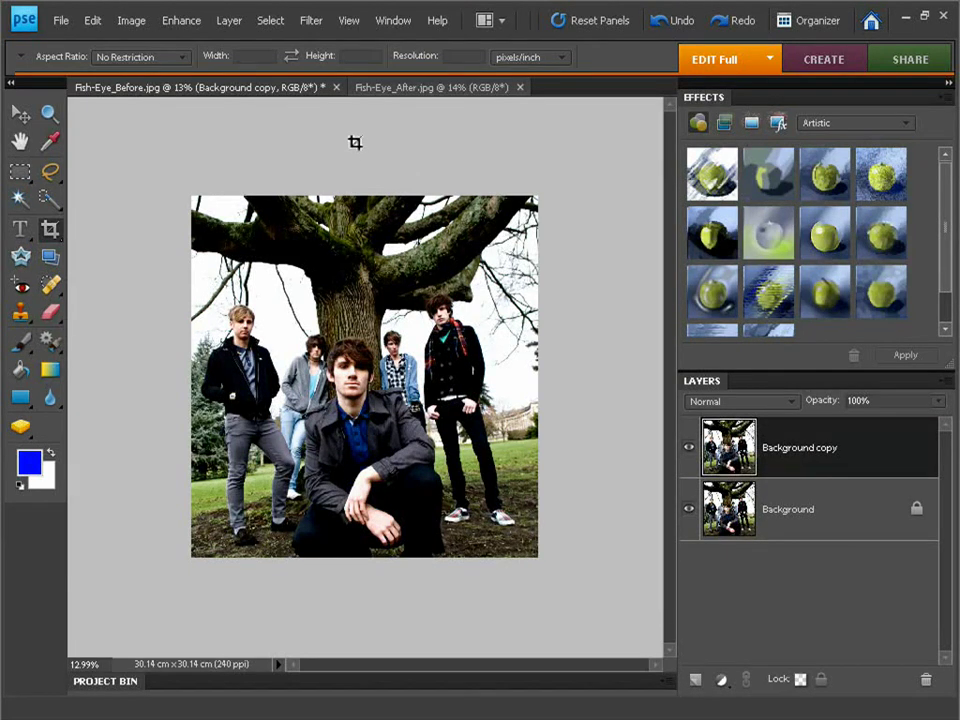
Apply the Spherize distortion to the Background copy layer with an amount of 100% and Normal mode.
{"action": "key", "text": "ctrl+0"}
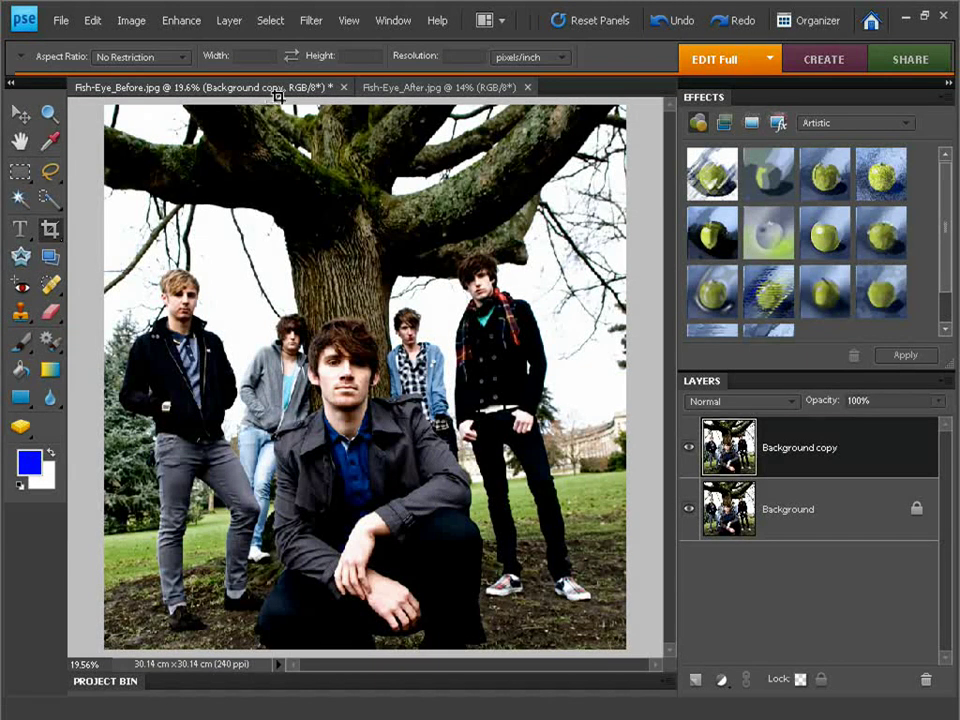
{"action": "left_click", "coordinate": [311, 20]}
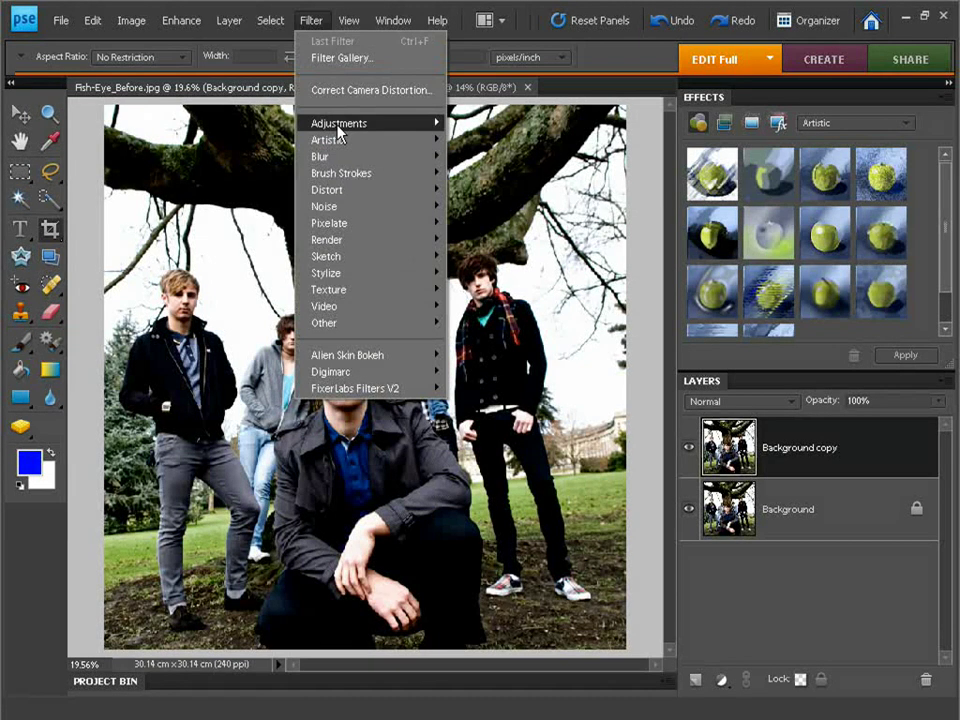
{"action": "mouse_move", "coordinate": [344, 192]}
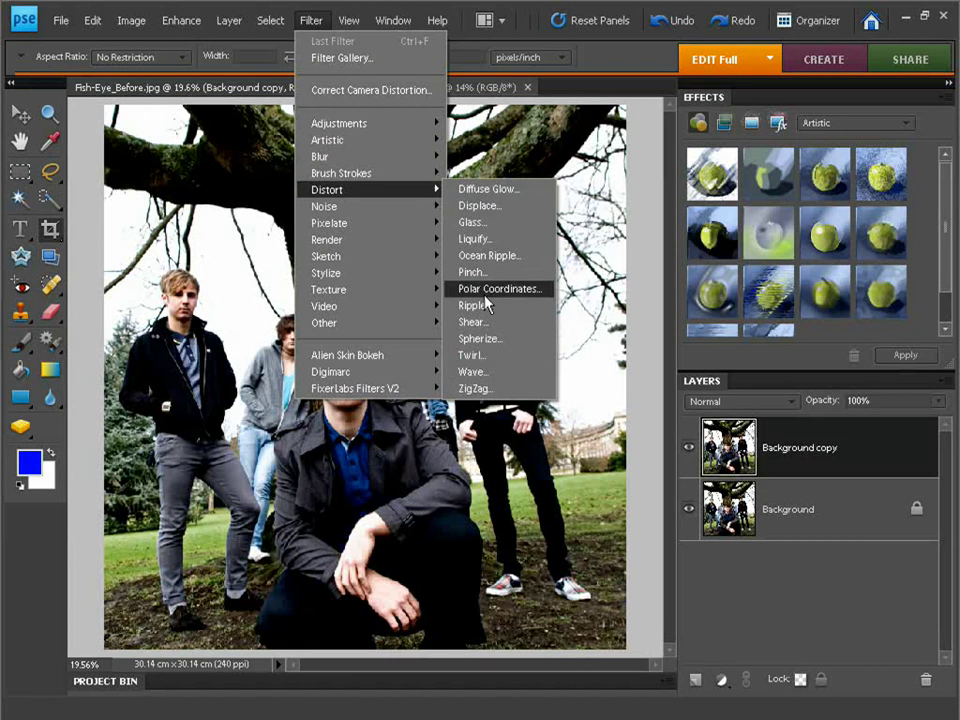
{"action": "left_click", "coordinate": [490, 338]}
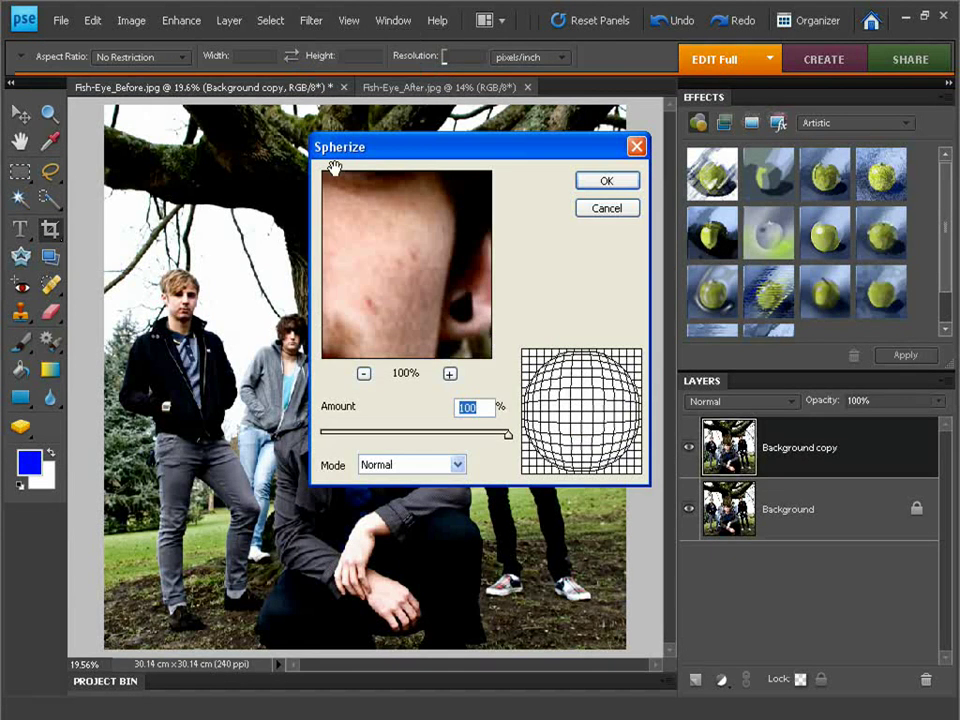
{"action": "left_click_drag", "start_coordinate": [360, 249], "coordinate": [446, 281]}
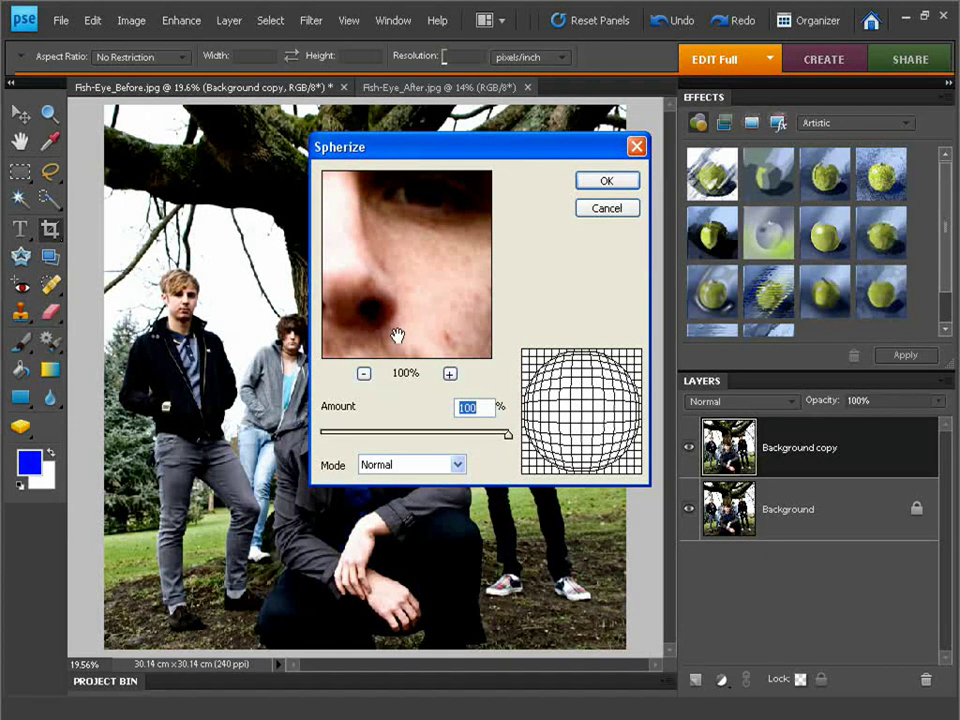
{"action": "left_click_drag", "start_coordinate": [338, 294], "coordinate": [390, 200]}
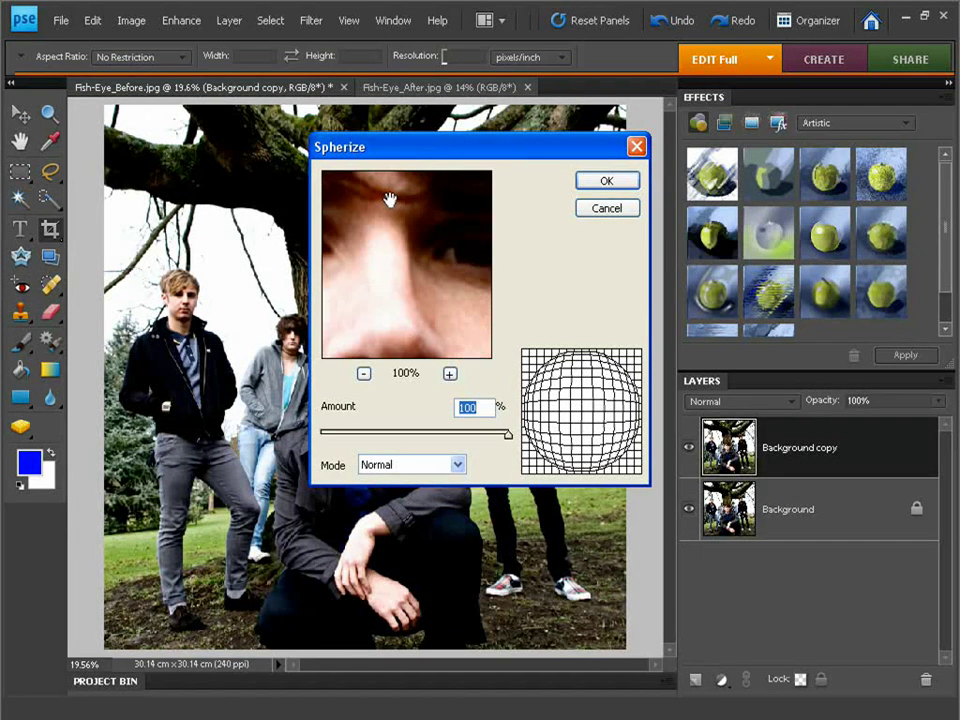
{"action": "left_click", "coordinate": [364, 374]}
{"action": "left_click", "coordinate": [364, 374]}
{"action": "left_click", "coordinate": [364, 374]}
{"action": "left_click", "coordinate": [364, 374]}
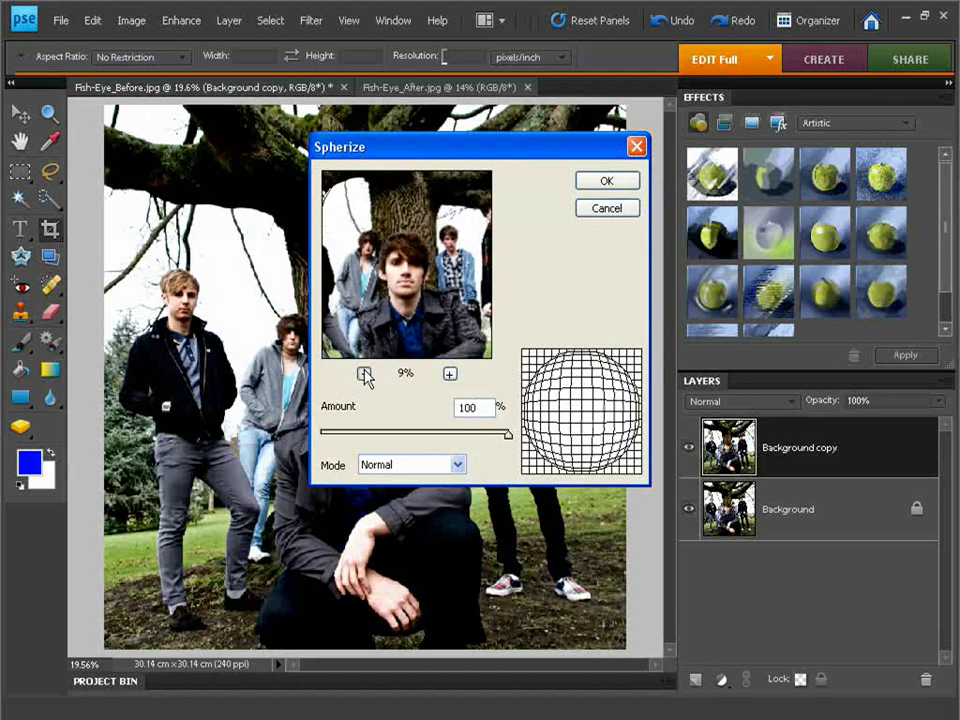
{"action": "left_click", "coordinate": [364, 374]}
{"action": "left_click", "coordinate": [364, 374]}
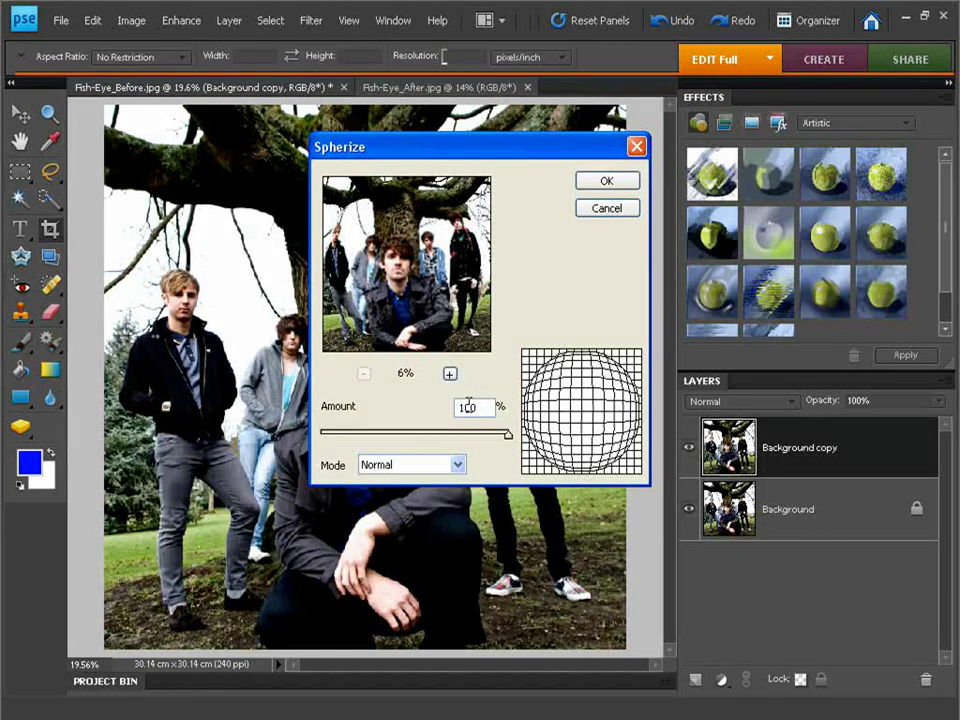
{"action": "left_click", "coordinate": [381, 466]}
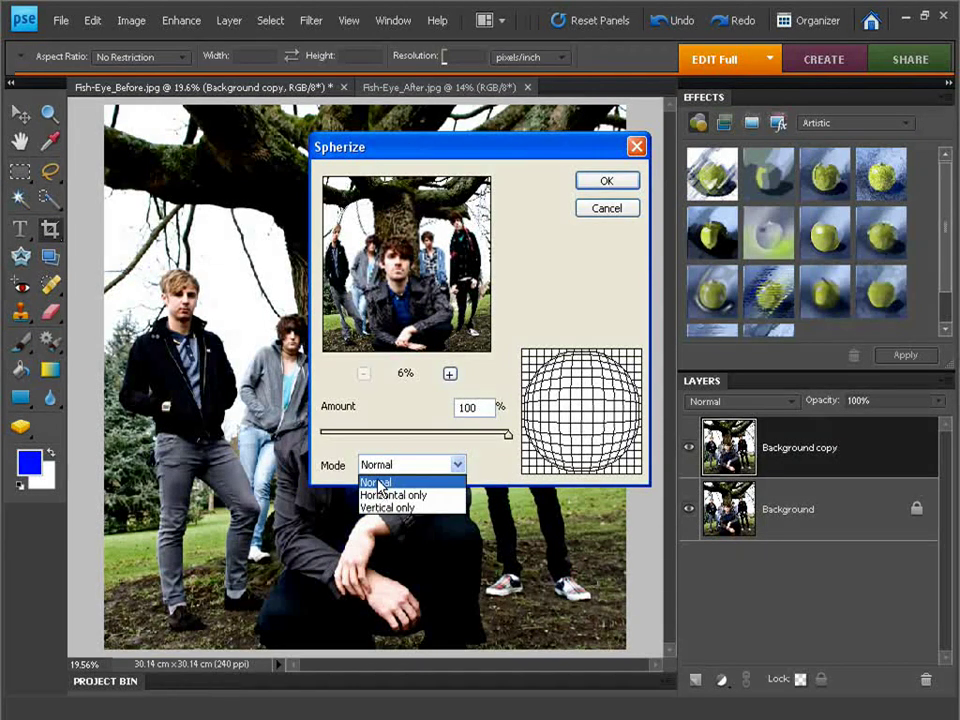
{"action": "left_click", "coordinate": [378, 483]}
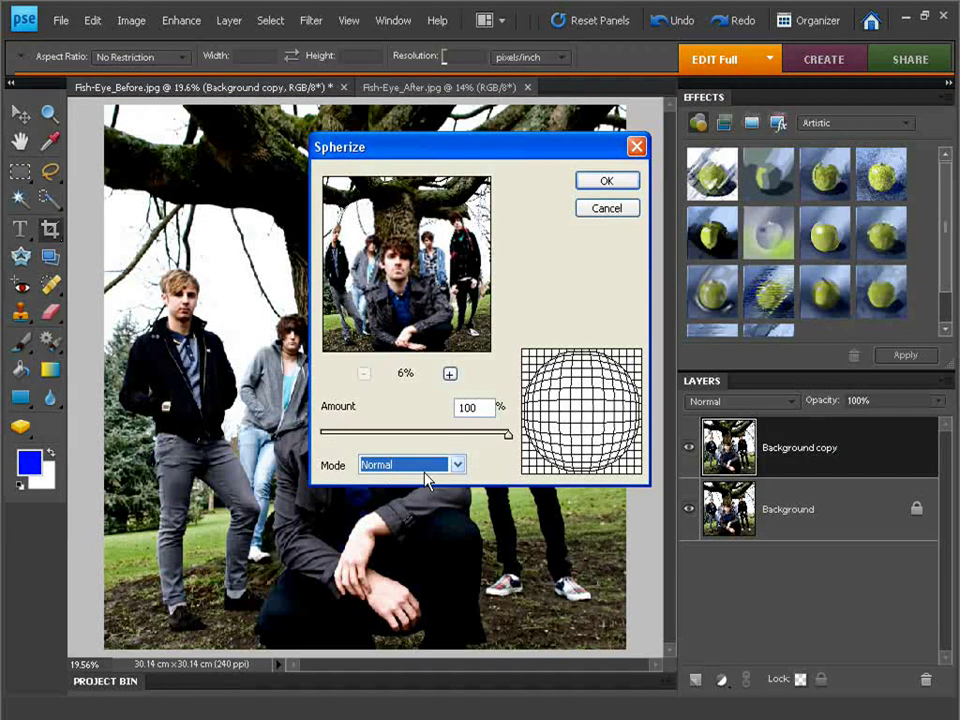
{"action": "left_click", "coordinate": [606, 183]}
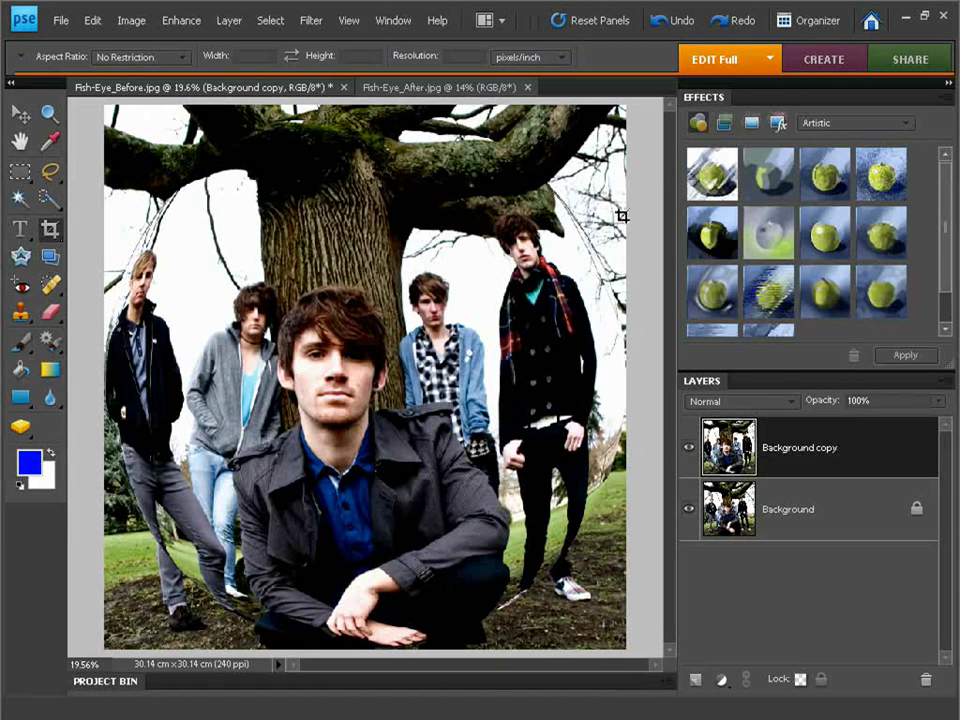
Set the new canvas size to 140 percent in both width and height.
{"action": "left_click", "coordinate": [135, 21]}
{"action": "mouse_move", "coordinate": [176, 125]}
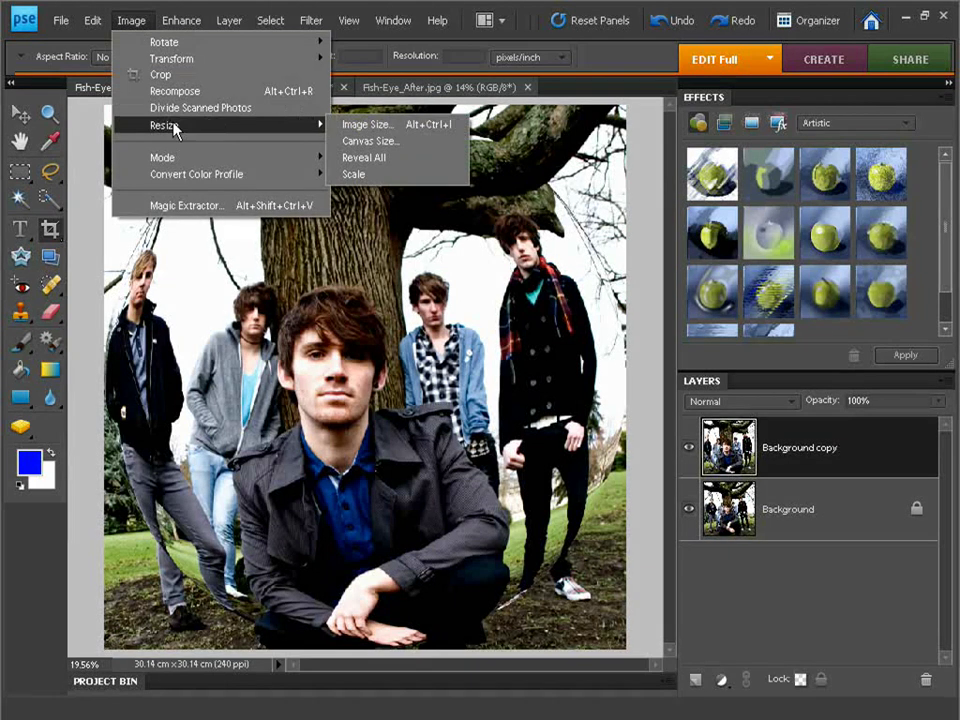
{"action": "left_click", "coordinate": [413, 141]}
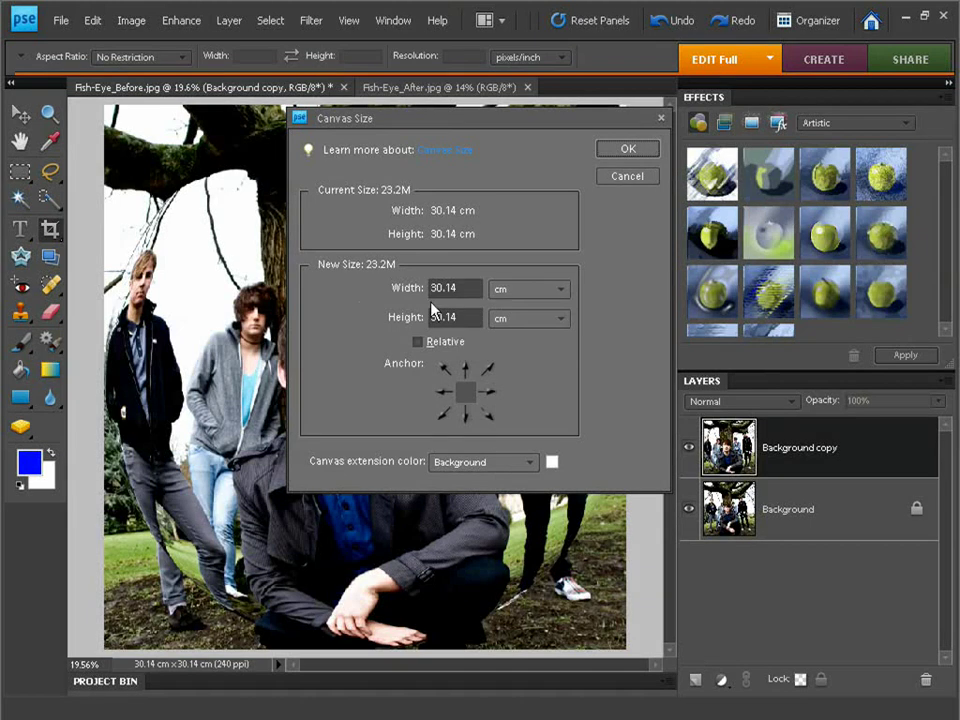
{"action": "left_click", "coordinate": [512, 293]}
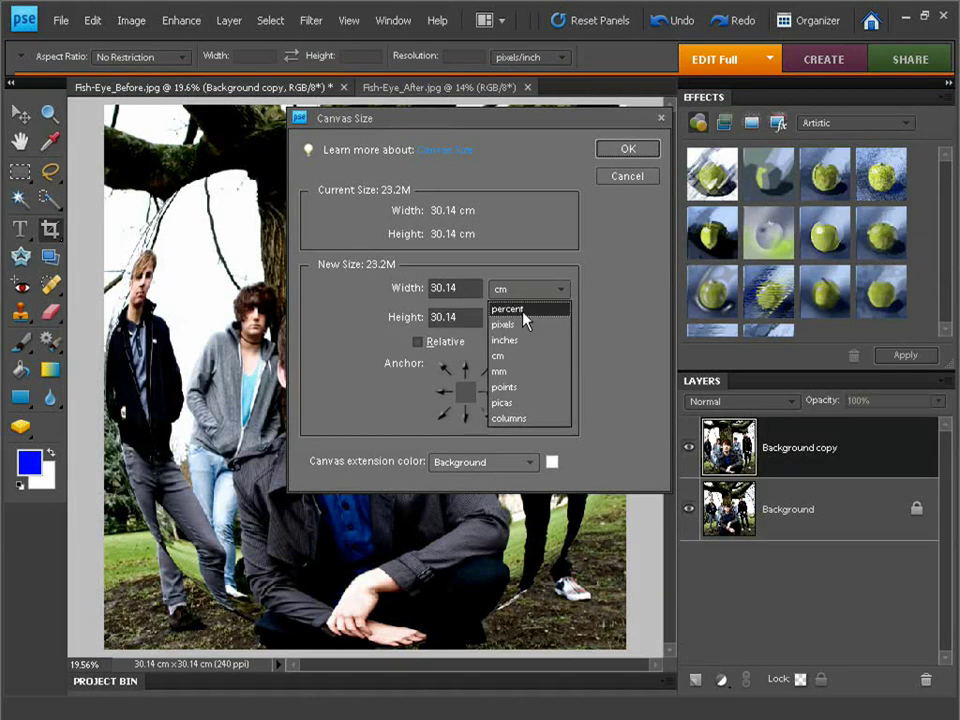
{"action": "left_click", "coordinate": [523, 311]}
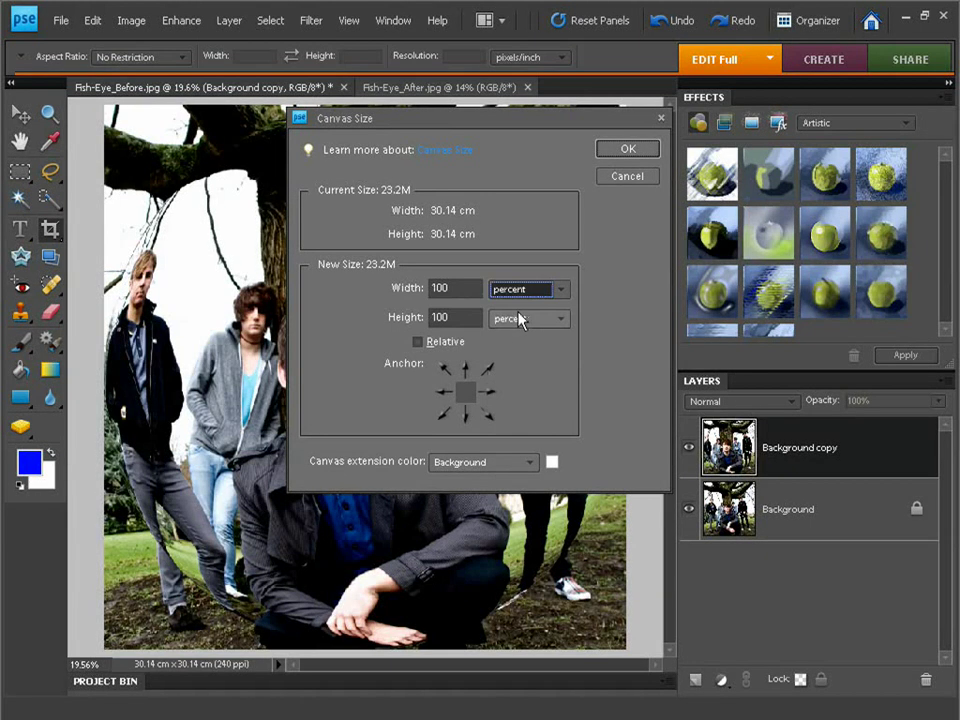
{"action": "left_click", "coordinate": [461, 317]}
{"action": "left_click", "coordinate": [396, 288]}
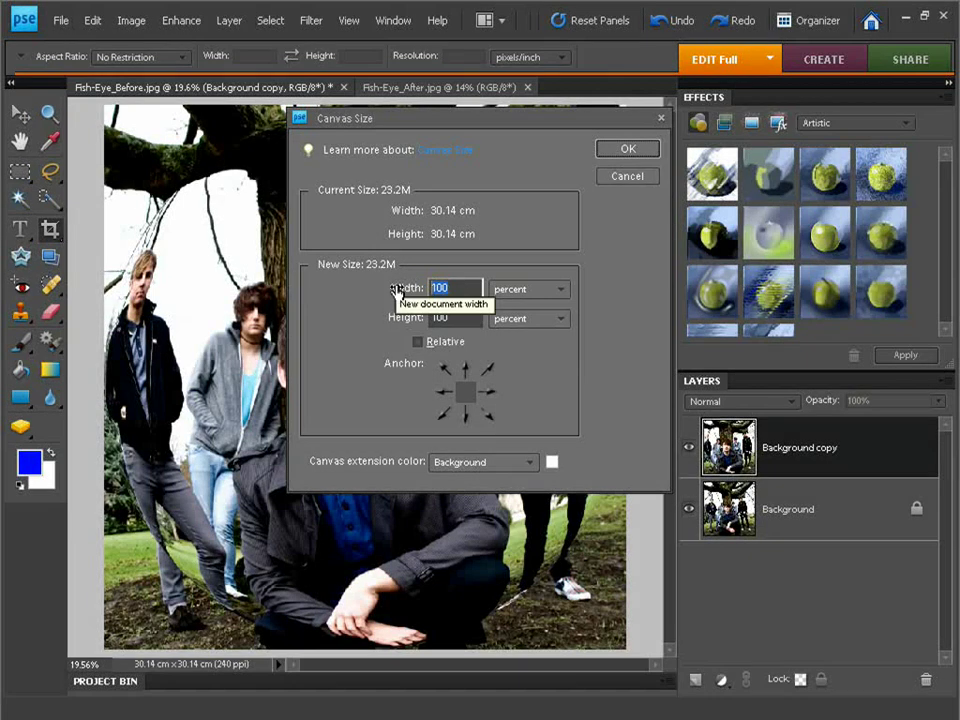
{"action": "type", "text": "140"}
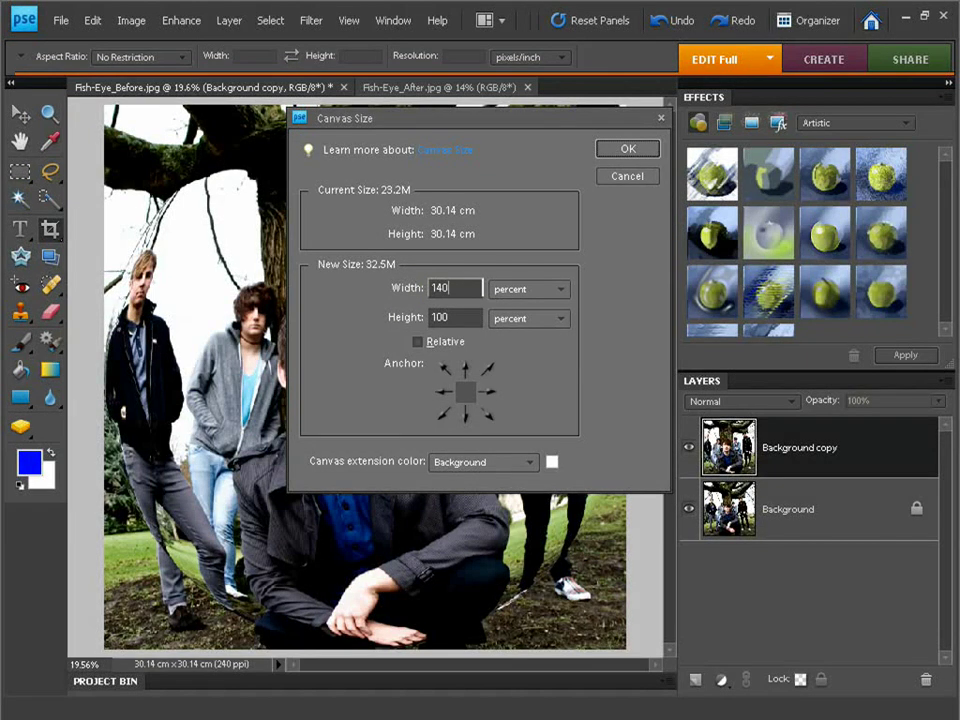
{"action": "key", "text": "Tab"}
{"action": "key", "text": "Tab"}
{"action": "type", "text": "140"}
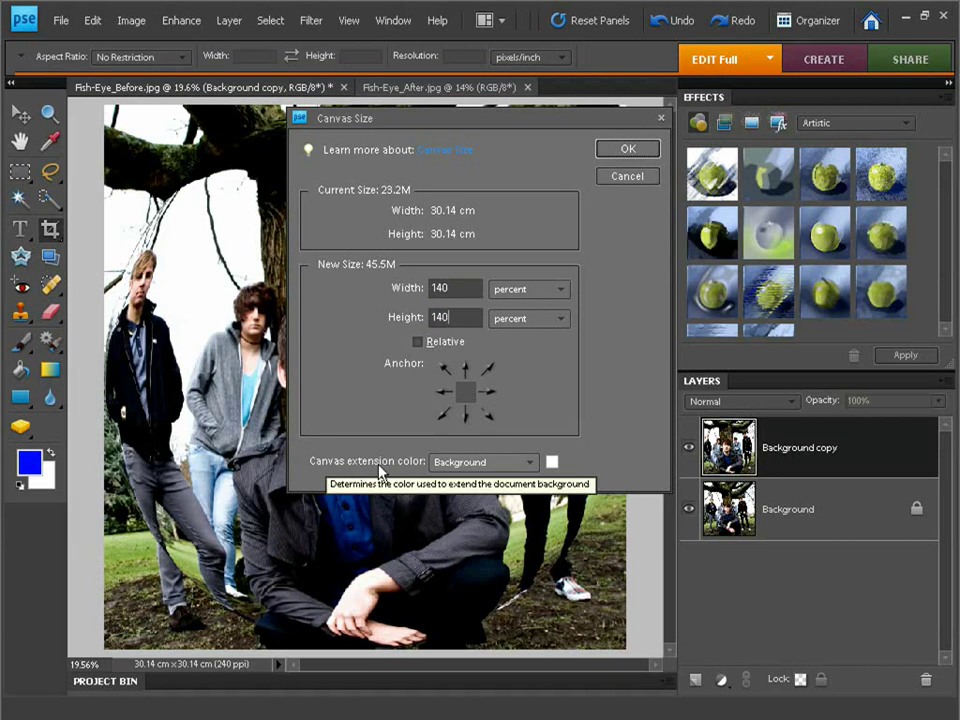
Choose Black as the canvas extension color and apply the canvas enlargement.
{"action": "left_click", "coordinate": [461, 463]}
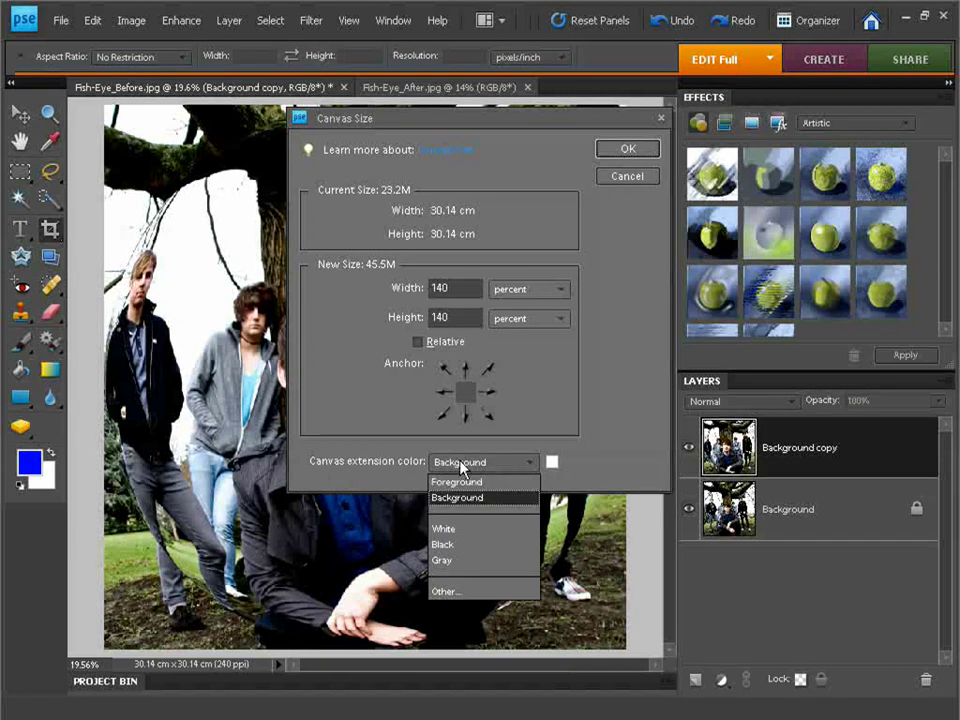
{"action": "left_click", "coordinate": [476, 545]}
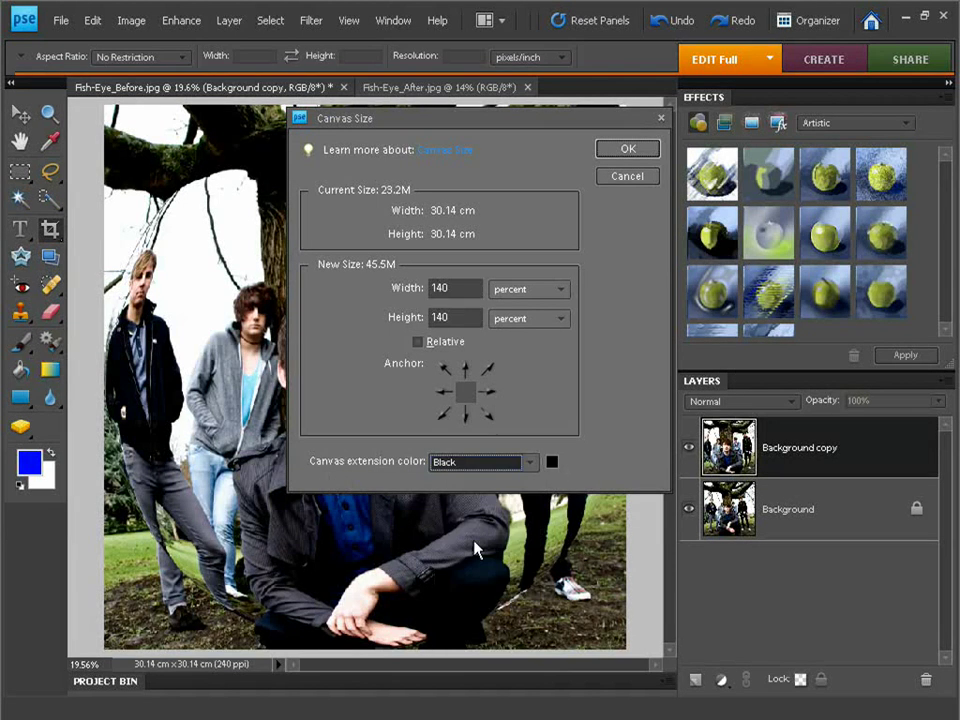
{"action": "left_click", "coordinate": [628, 150]}
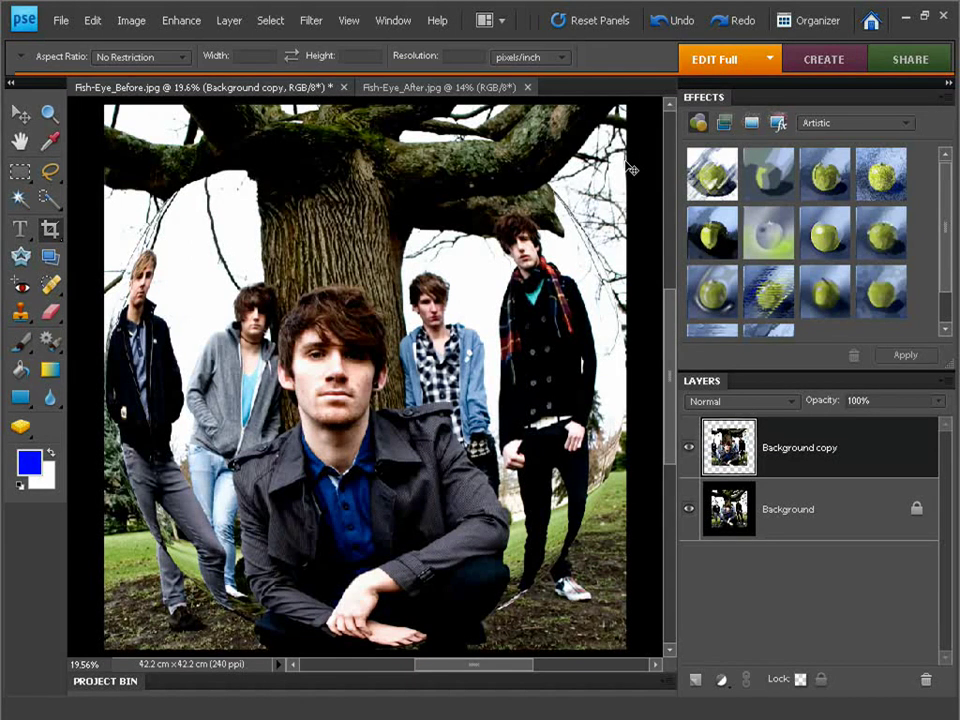
Make an elliptical selection around the spherized circle, reaching the edges of the photo, and invert the selection.
{"action": "key", "text": "ctrl+0"}
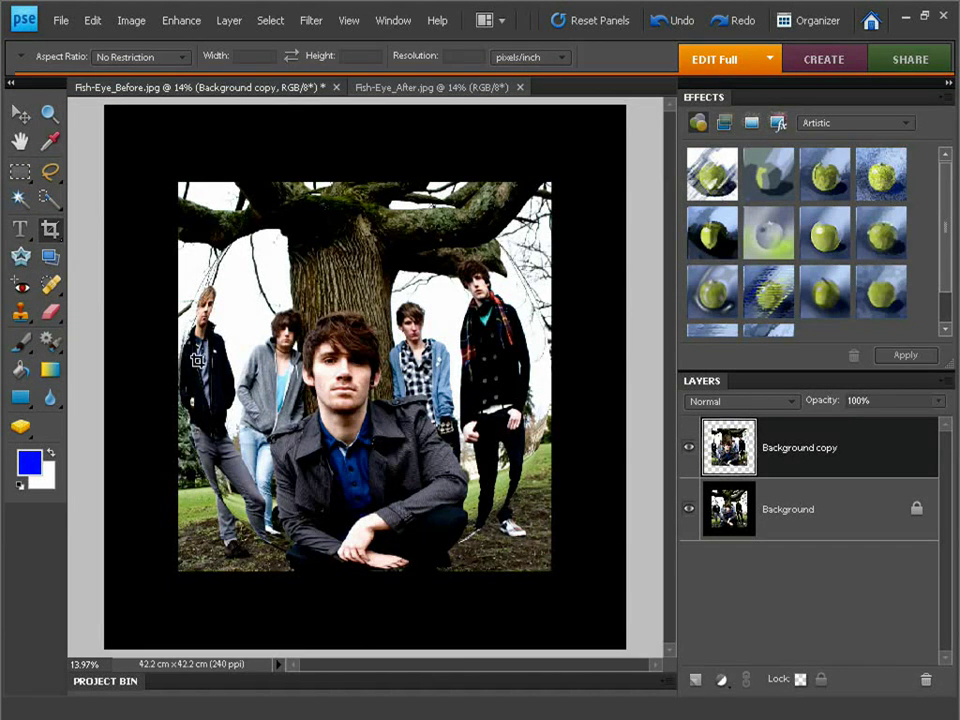
{"action": "left_click", "coordinate": [22, 176]}
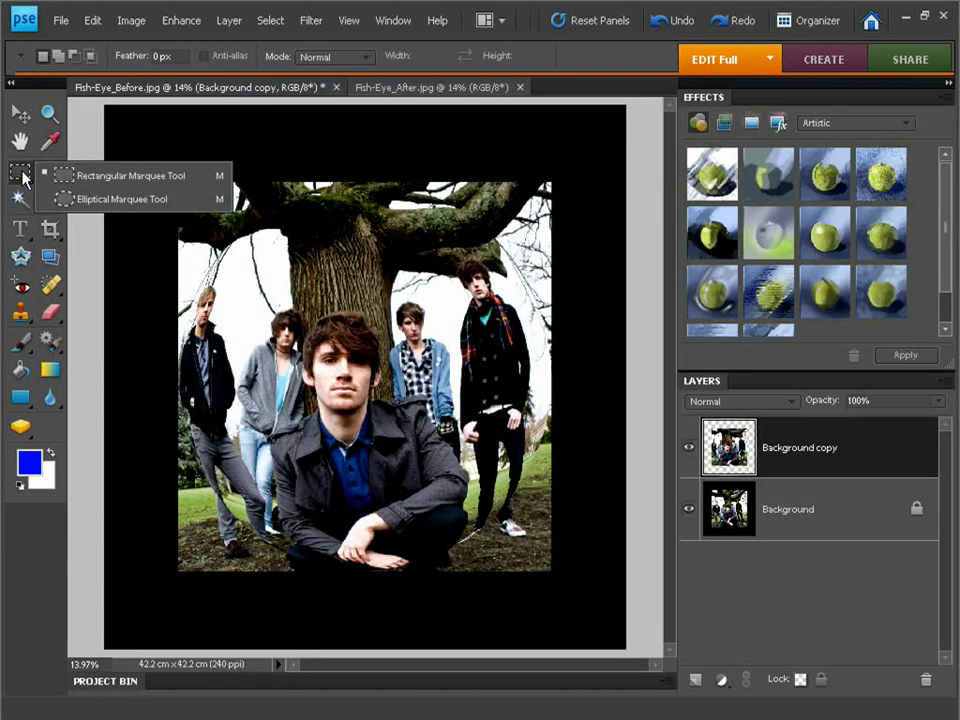
{"action": "left_click", "coordinate": [111, 201]}
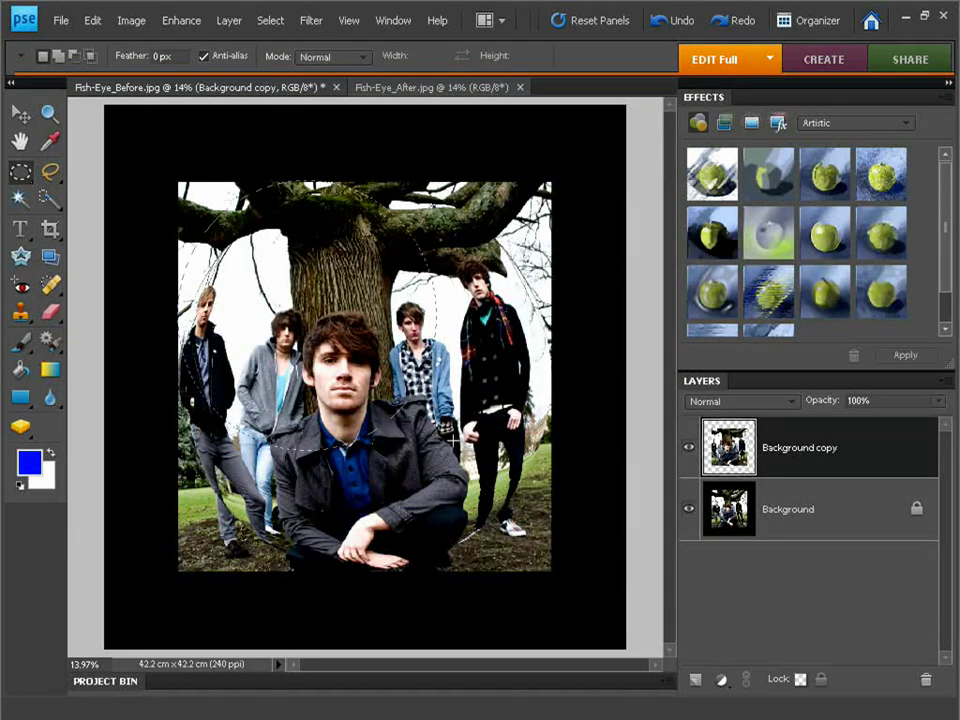
{"action": "left_click_drag", "start_coordinate": [178, 182], "coordinate": [548, 572]}
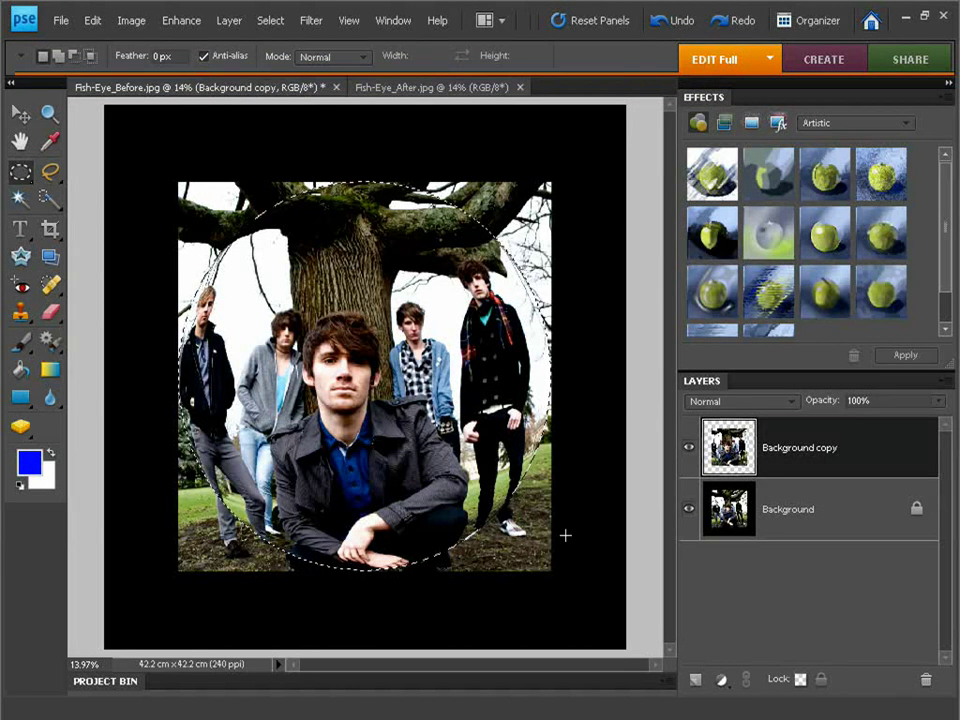
{"action": "left_click", "coordinate": [272, 22]}
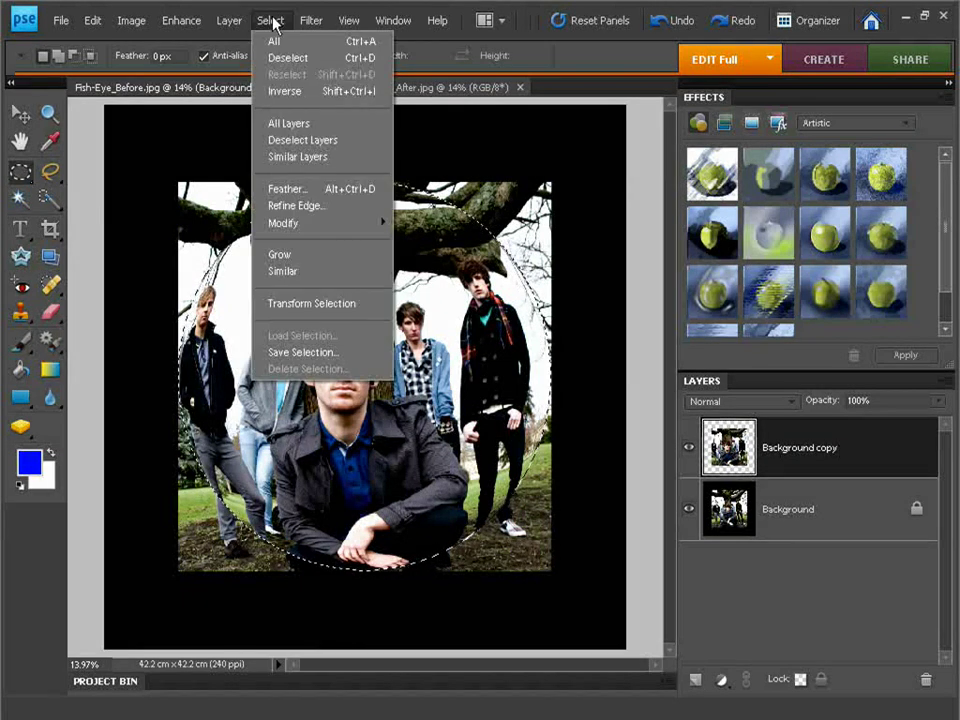
{"action": "left_click", "coordinate": [297, 89]}
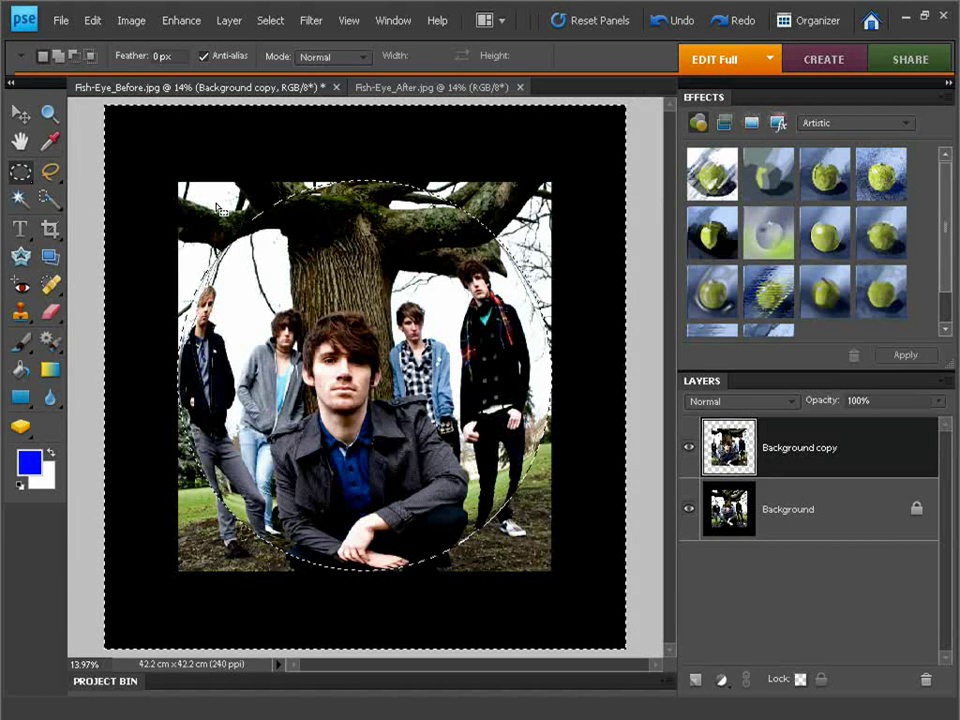
Expand the inverted selection around the circle by 10 pixels.
{"action": "left_click", "coordinate": [281, 20]}
{"action": "mouse_move", "coordinate": [302, 223]}
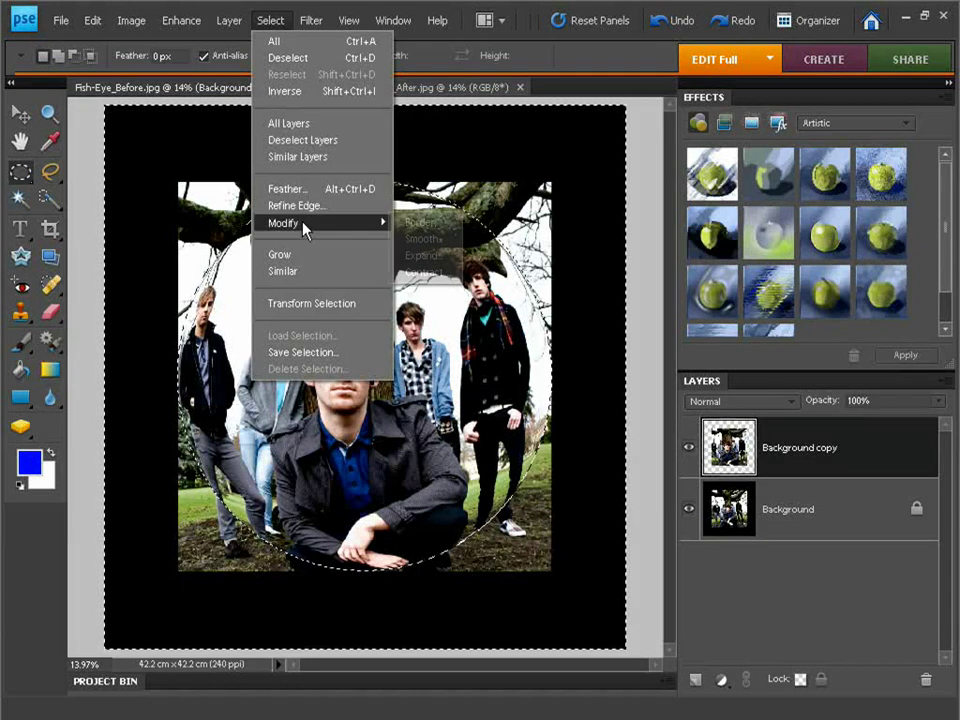
{"action": "left_click", "coordinate": [422, 255]}
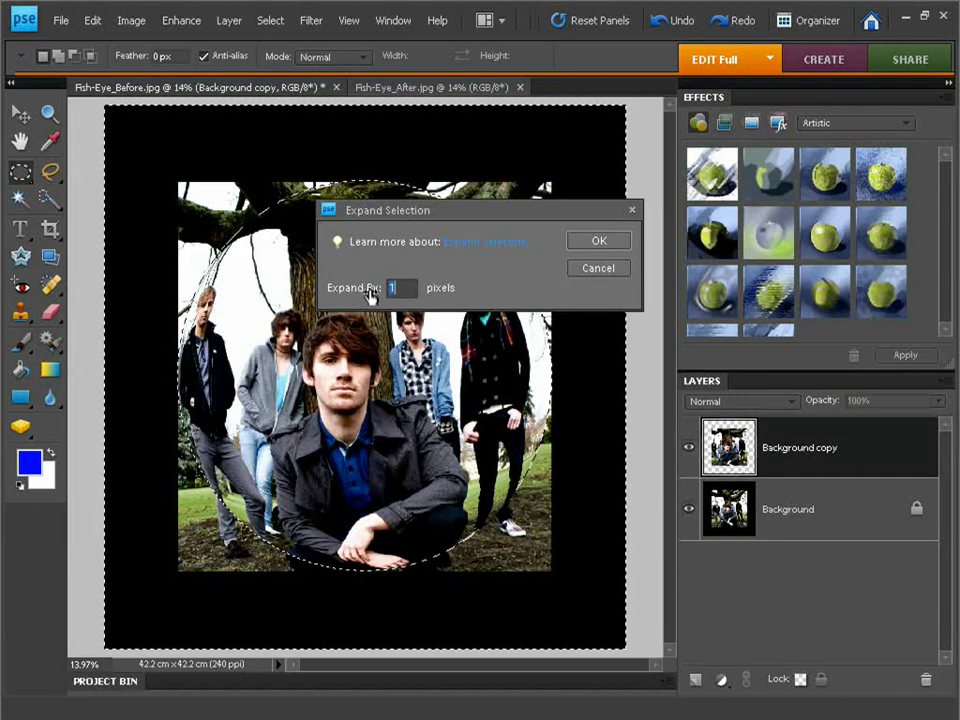
{"action": "left_click", "coordinate": [403, 288]}
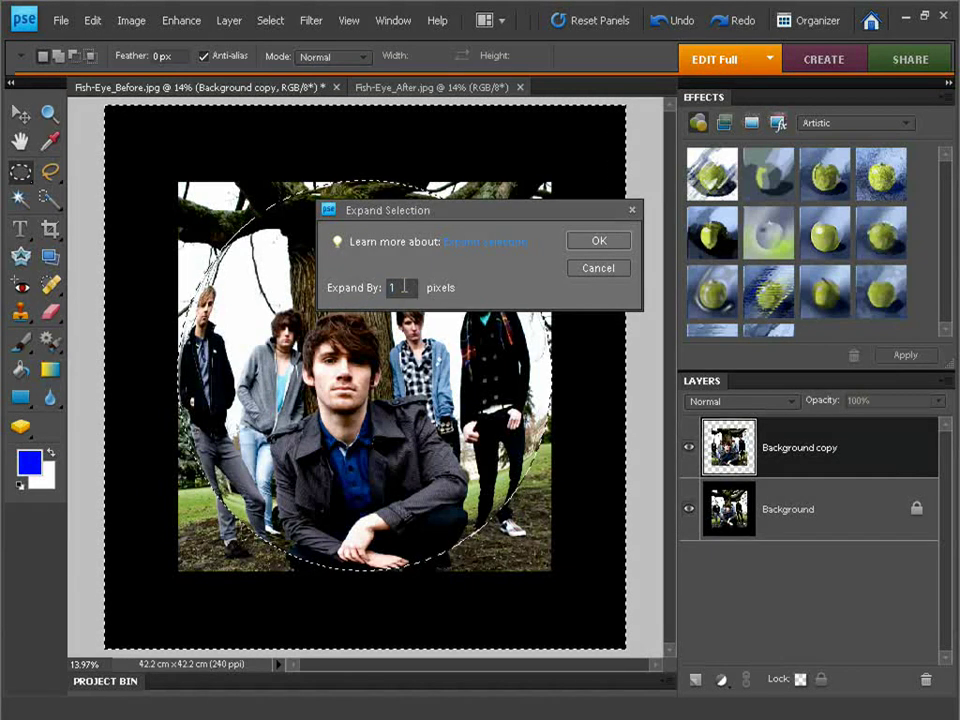
{"action": "type", "text": "0"}
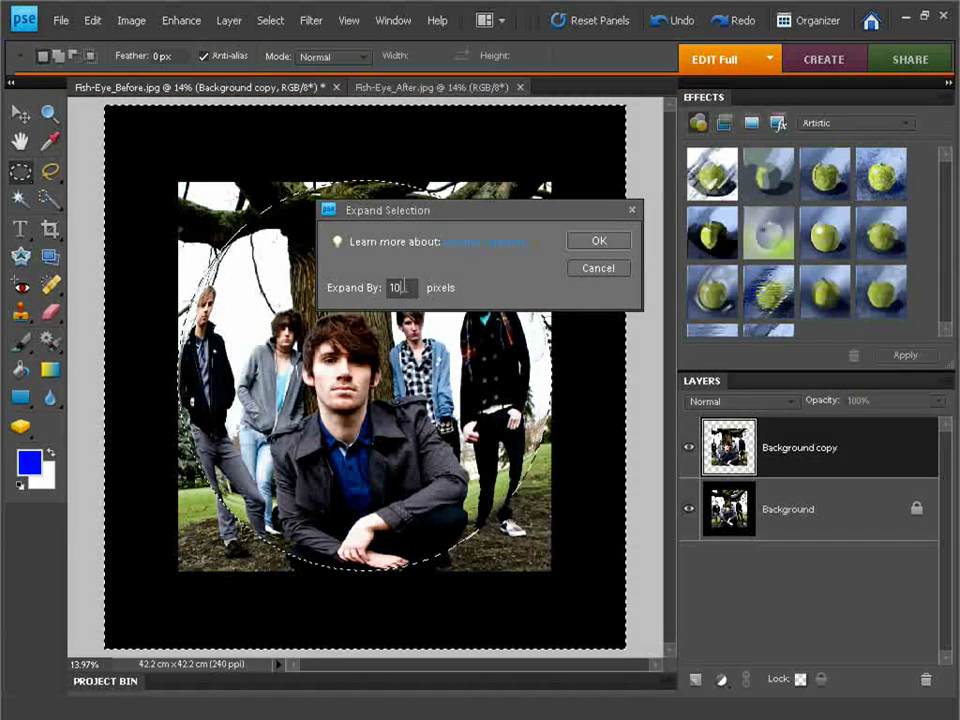
{"action": "left_click", "coordinate": [599, 242]}
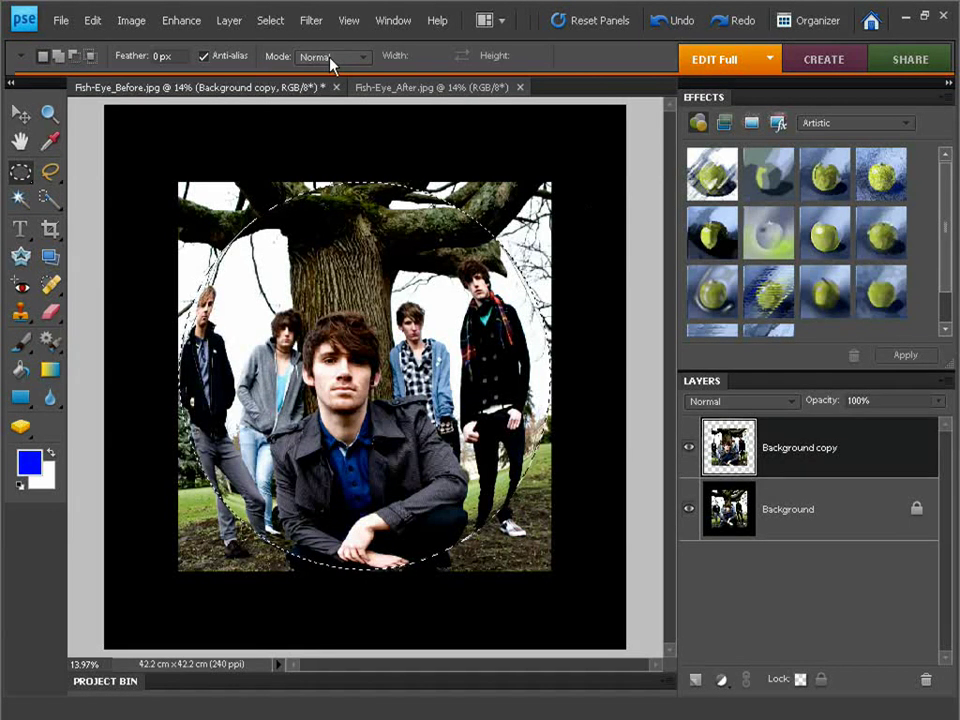
Refine the selection edge with Smooth 0 and a 20 px Feather, previewing it with the red overlay.
{"action": "left_click", "coordinate": [261, 30]}
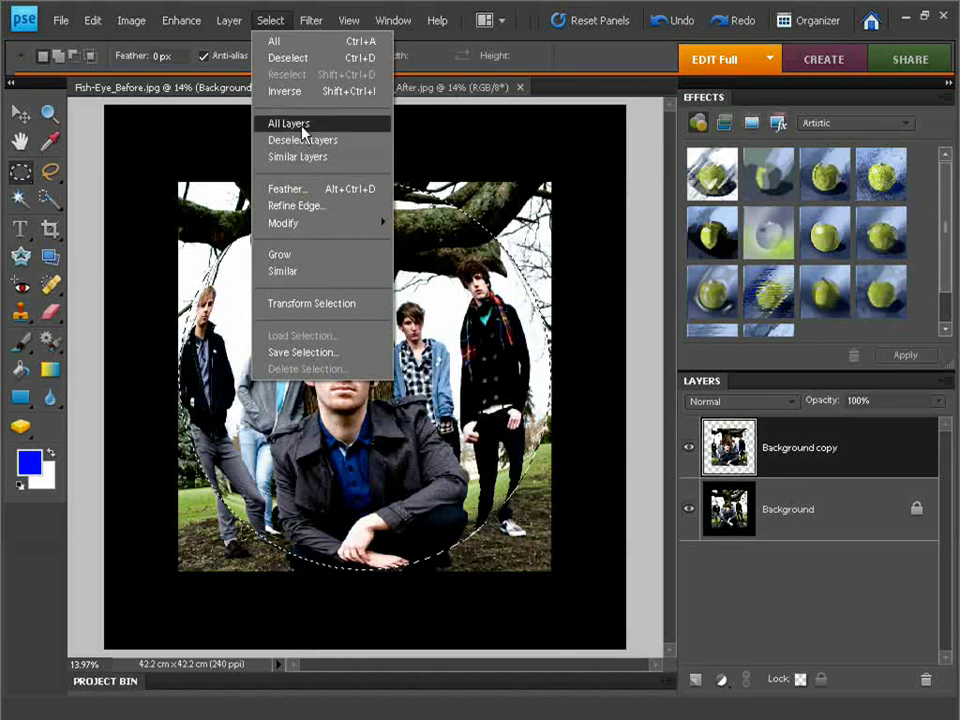
{"action": "left_click", "coordinate": [318, 205]}
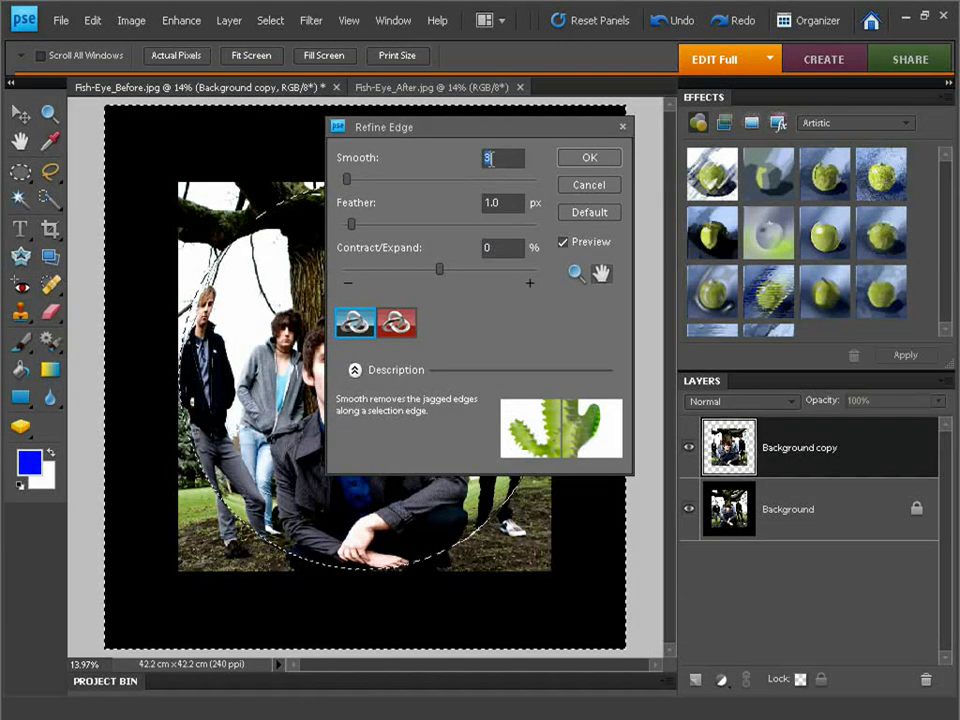
{"action": "type", "text": "0"}
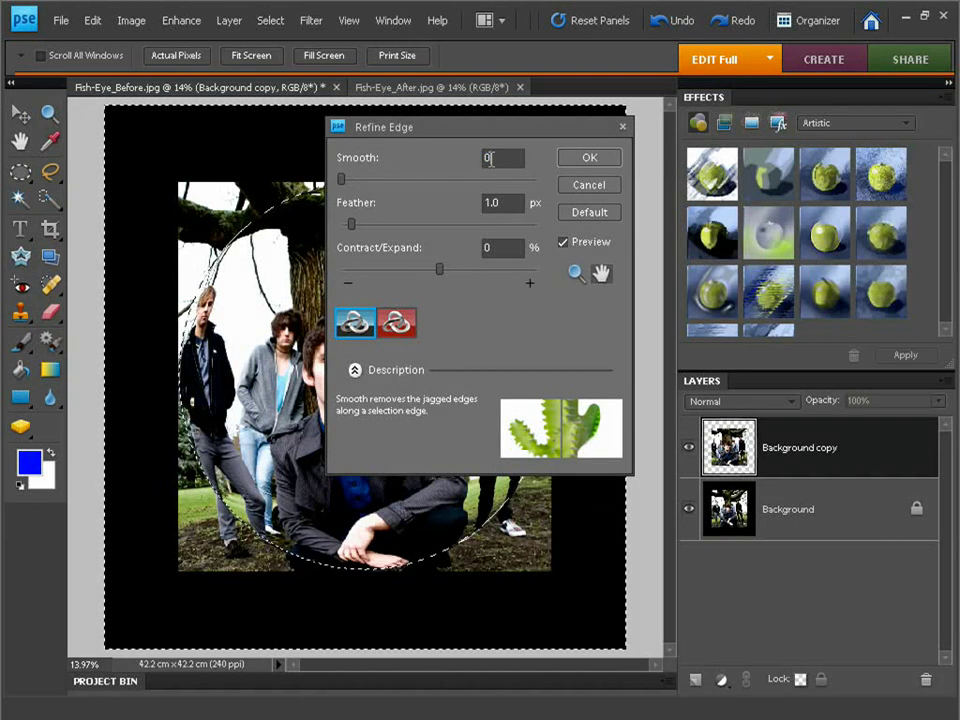
{"action": "key", "text": "Tab"}
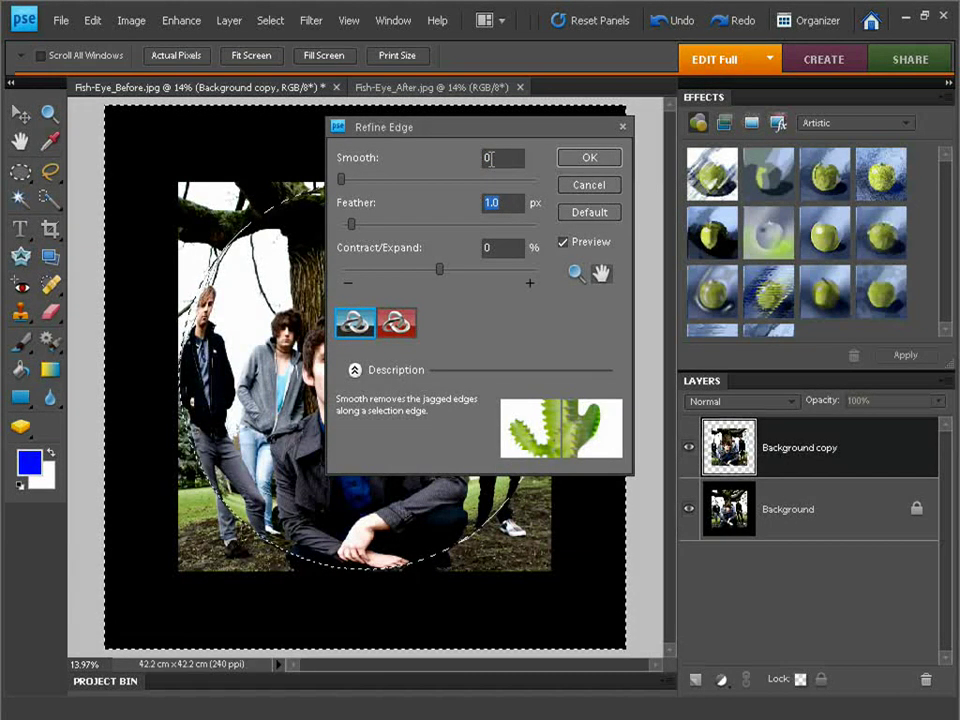
{"action": "type", "text": "20"}
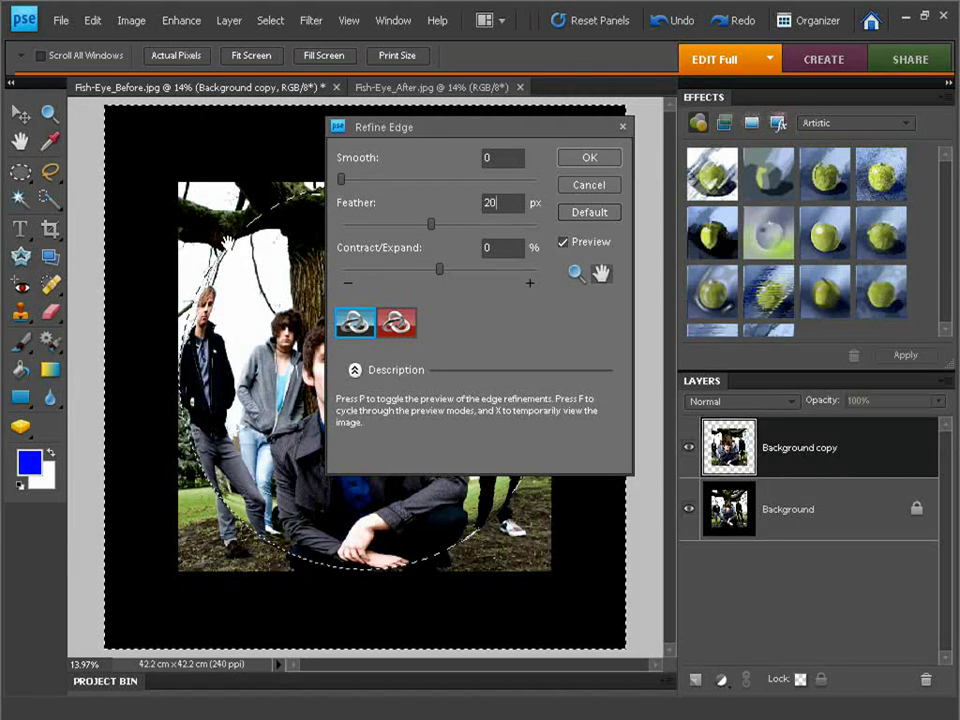
{"action": "left_click", "coordinate": [401, 328]}
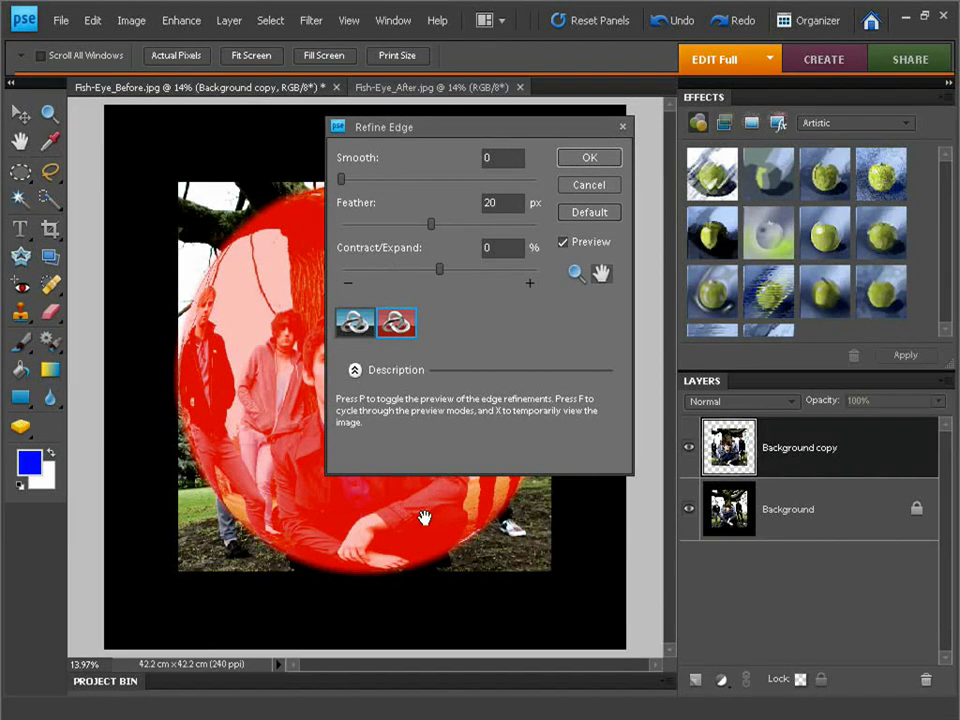
{"action": "left_click", "coordinate": [609, 160]}
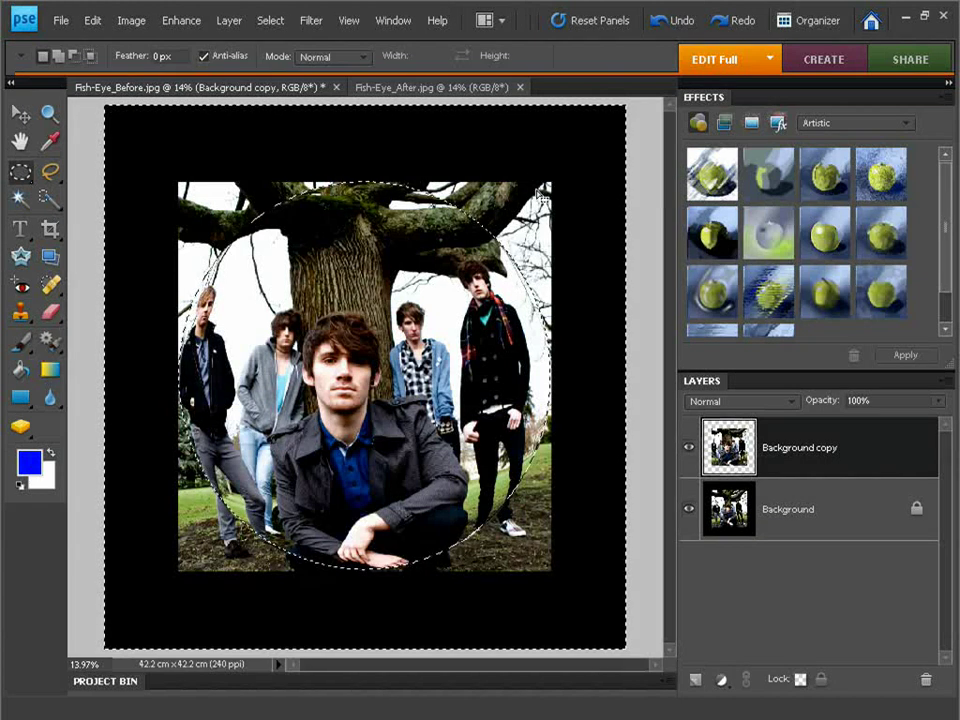
Fill the selected area outside the circle with Black in Normal mode at 100% opacity, and deselect.
{"action": "left_click", "coordinate": [94, 29]}
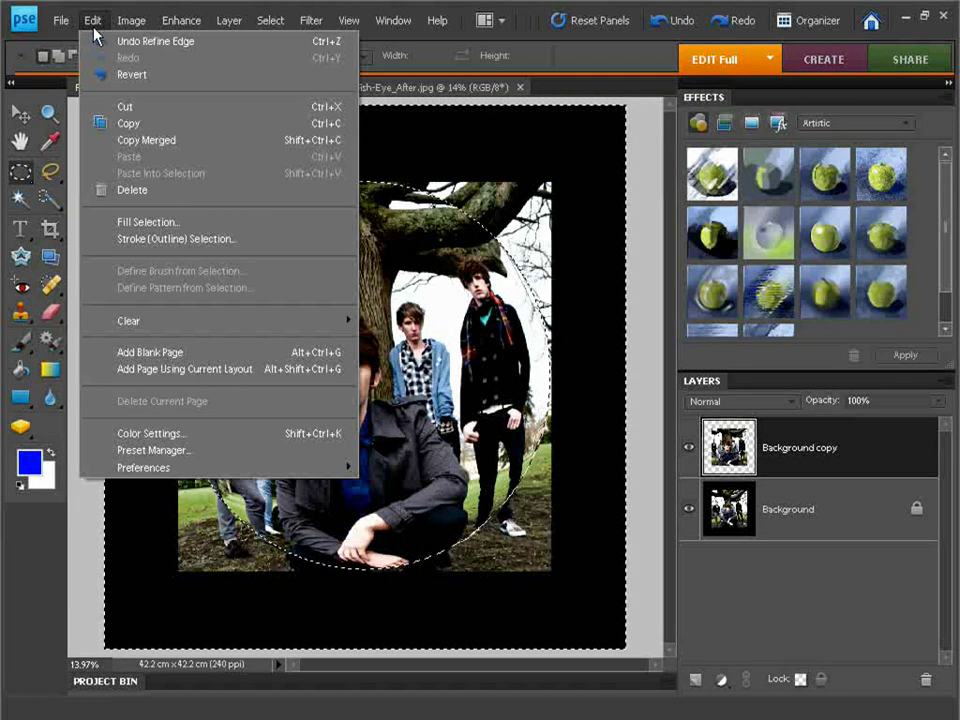
{"action": "left_click", "coordinate": [170, 222]}
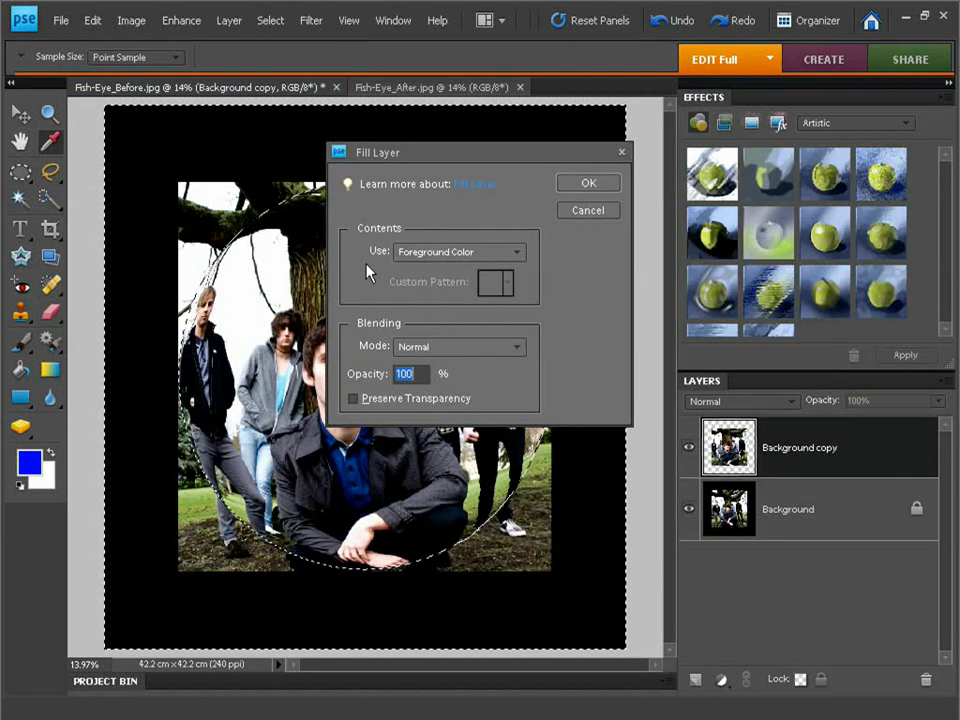
{"action": "left_click", "coordinate": [420, 252]}
{"action": "left_click", "coordinate": [456, 366]}
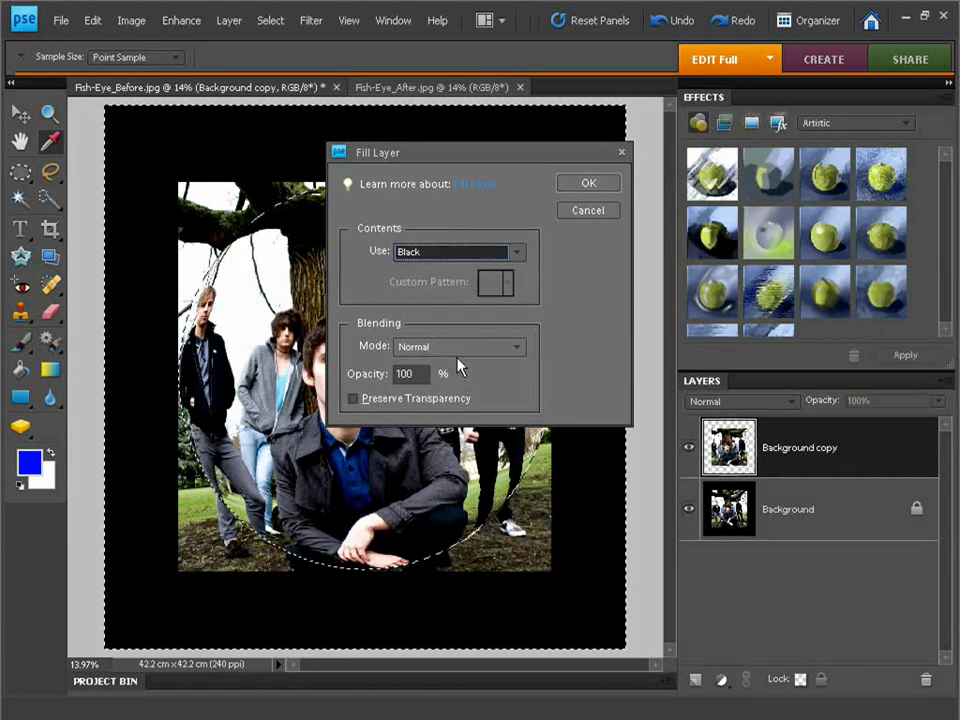
{"action": "left_click", "coordinate": [586, 184]}
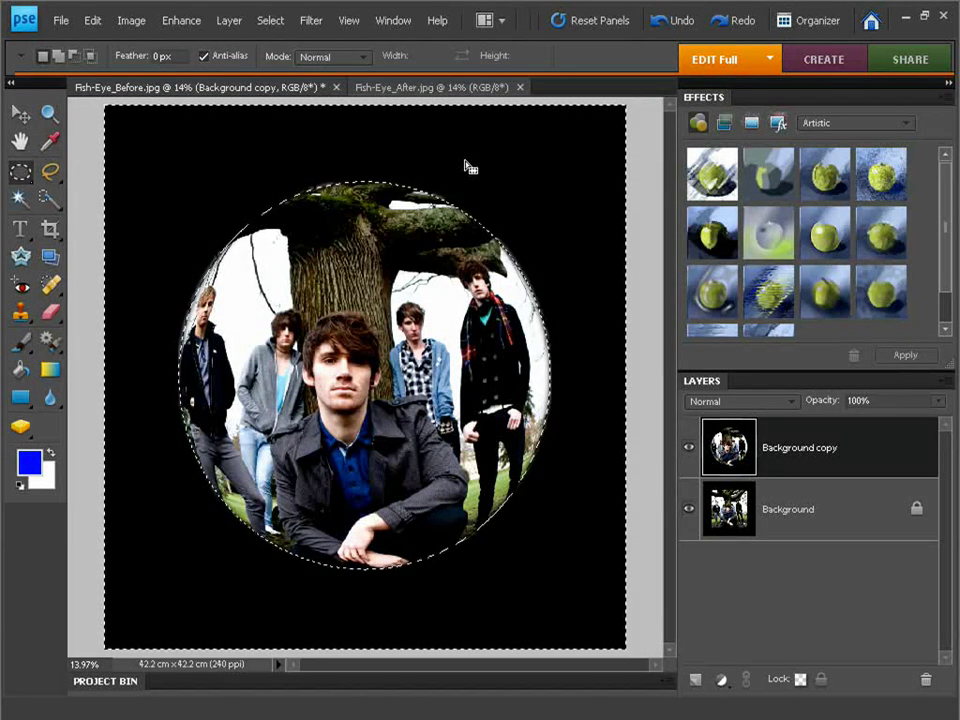
{"action": "key", "text": "ctrl+d"}
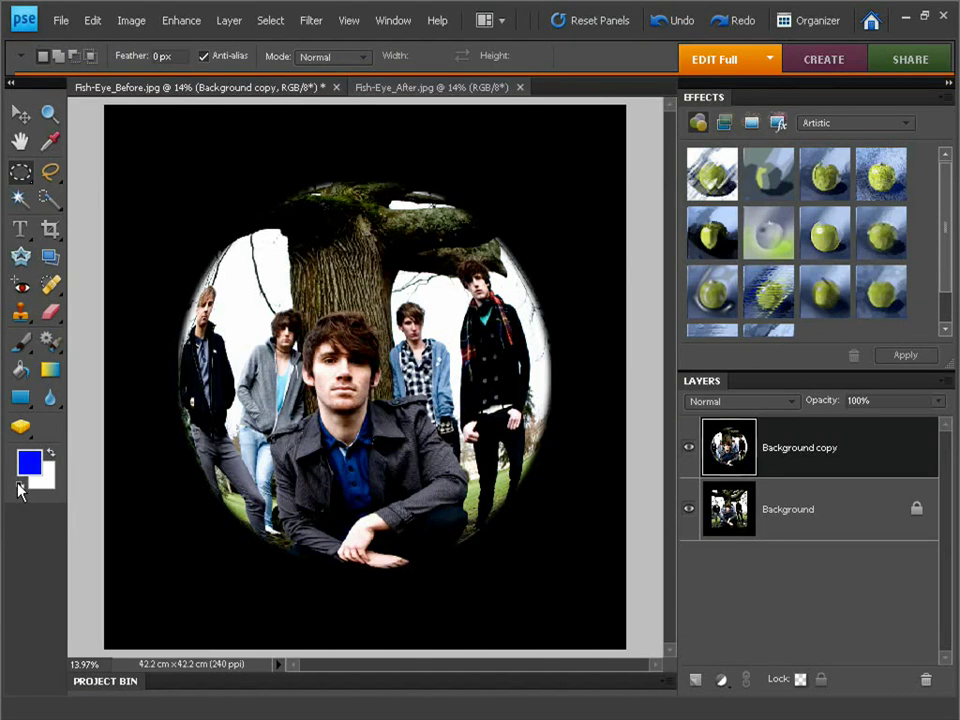
Make white the foreground color with black as background, and choose the Impact font for the Type tool.
{"action": "left_click", "coordinate": [20, 488]}
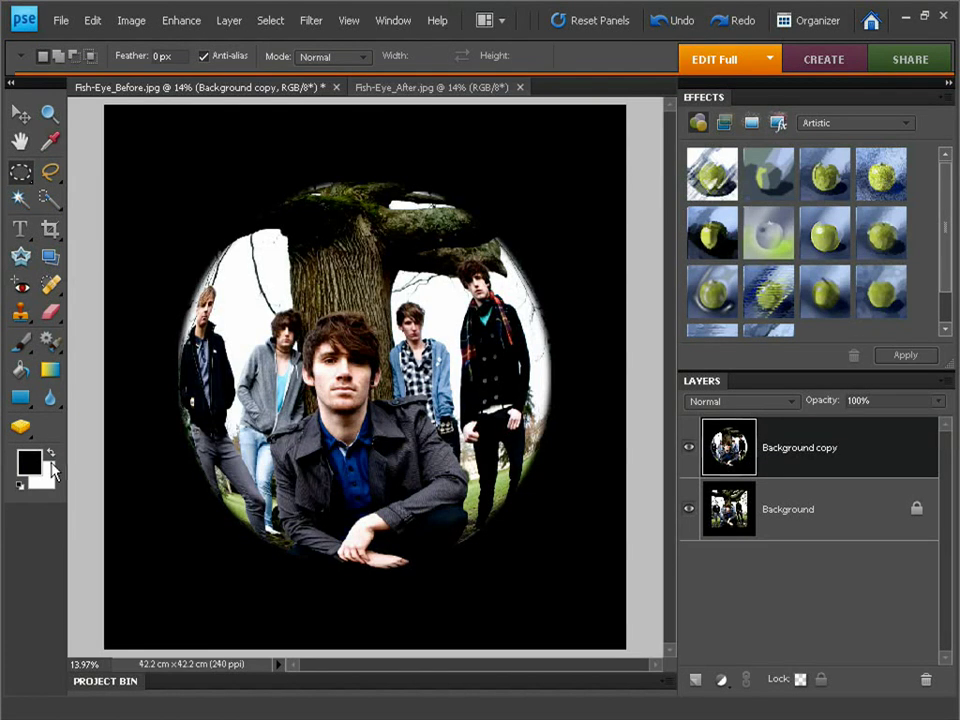
{"action": "left_click", "coordinate": [50, 457]}
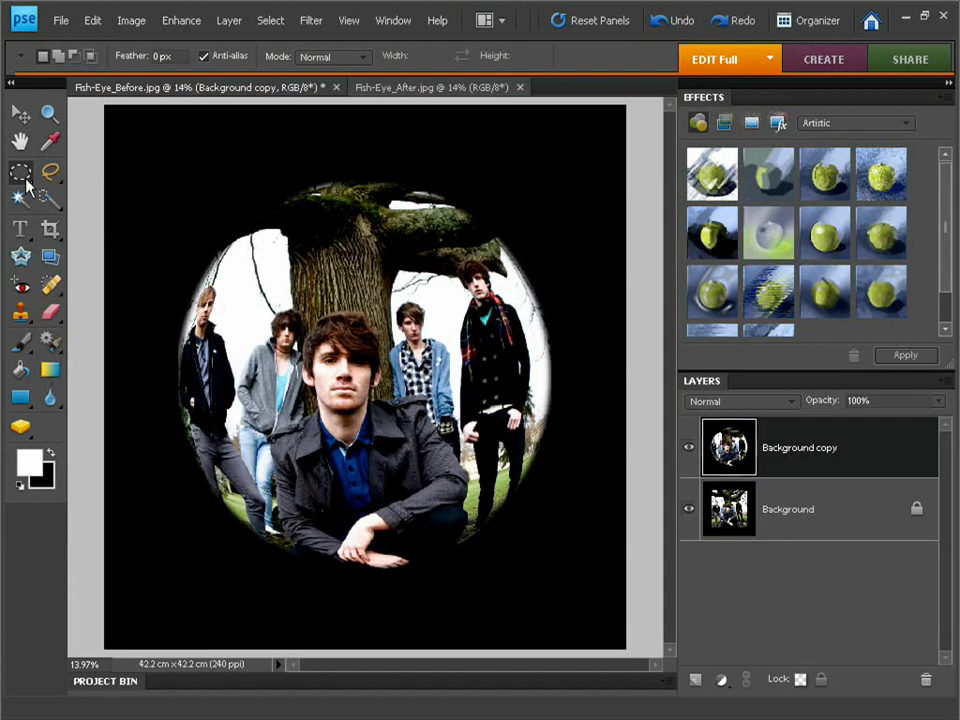
{"action": "left_click", "coordinate": [18, 233]}
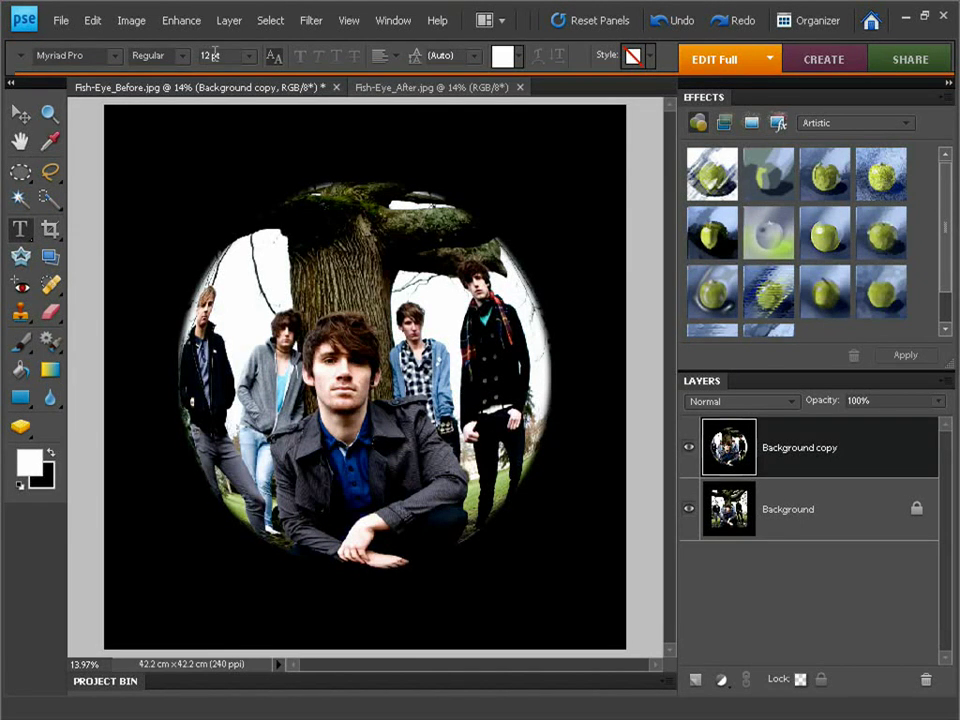
{"action": "left_click", "coordinate": [112, 57]}
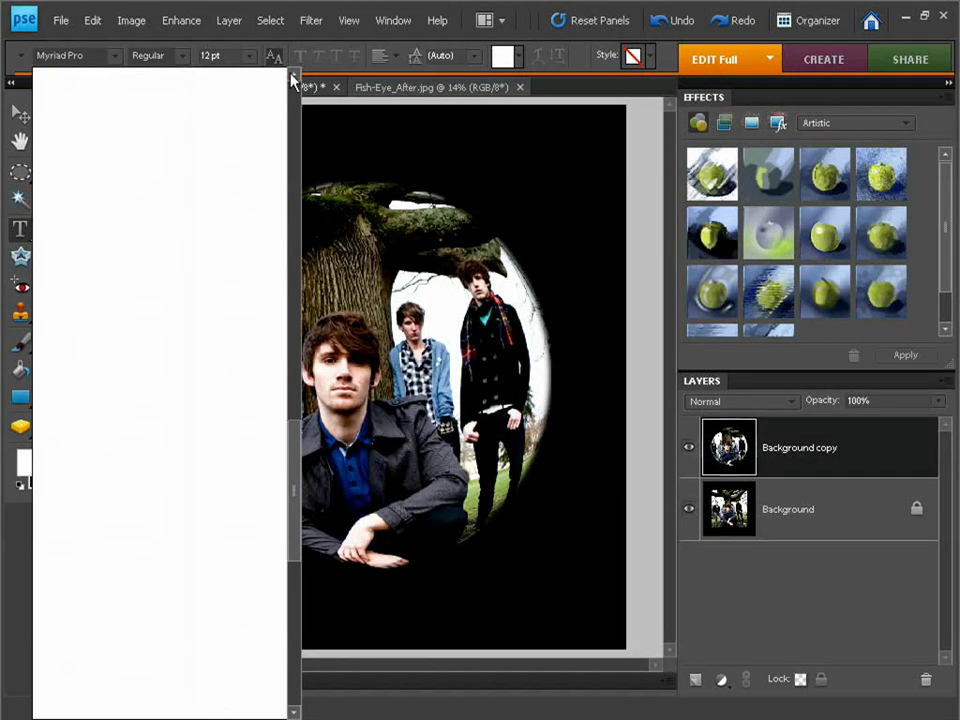
{"action": "scroll", "coordinate": [293, 80], "scroll_direction": "up", "scroll_amount": 6}
{"action": "scroll", "coordinate": [183, 287], "scroll_direction": "up", "scroll_amount": 5}
{"action": "left_click", "coordinate": [183, 287]}
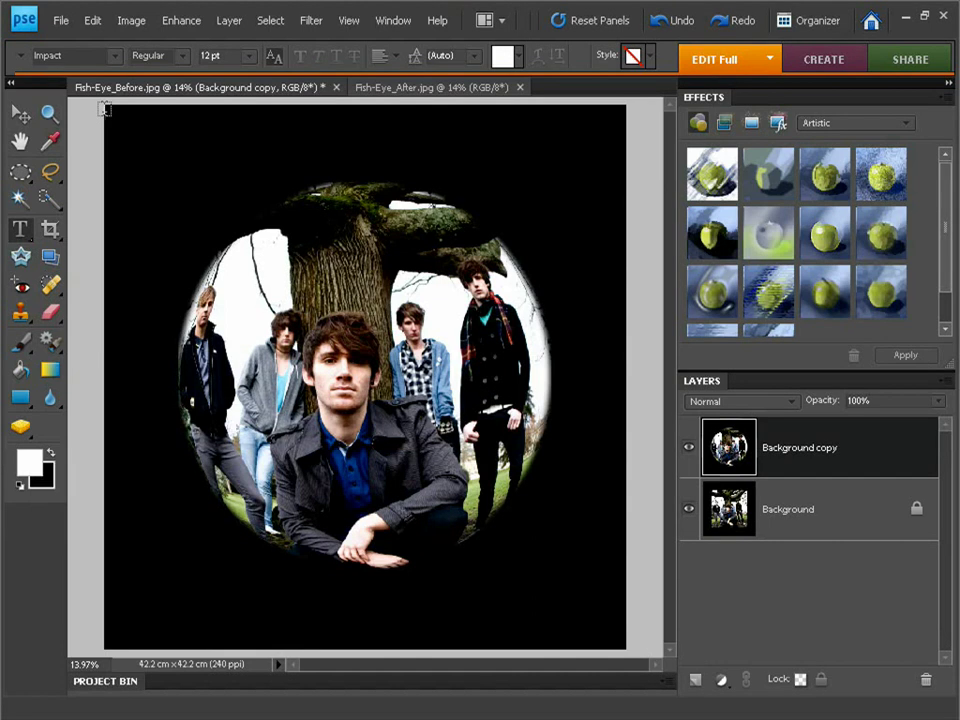
Create a text box across the full width of the upper black band containing "[LEGO CASTLES]".
{"action": "left_click_drag", "start_coordinate": [105, 107], "coordinate": [625, 171]}
{"action": "left_click_drag", "start_coordinate": [625, 171], "coordinate": [625, 173]}
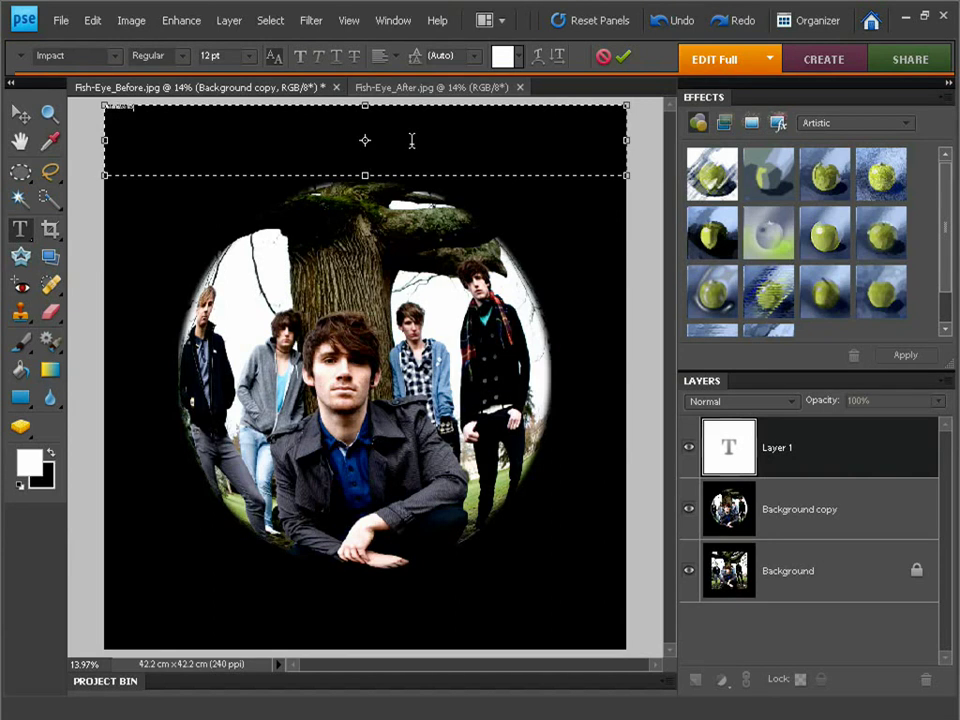
{"action": "type", "text": "[LEGO CASTLES]"}
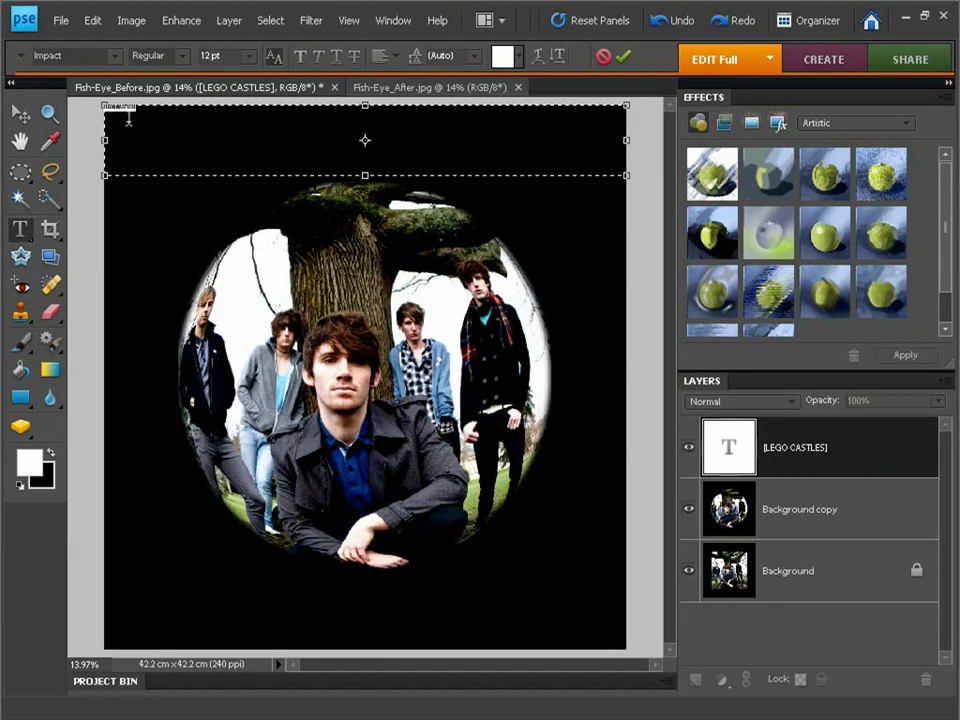
Set the band title's font size to 72 pt and center the text.
{"action": "left_click", "coordinate": [254, 57]}
{"action": "left_click", "coordinate": [246, 326]}
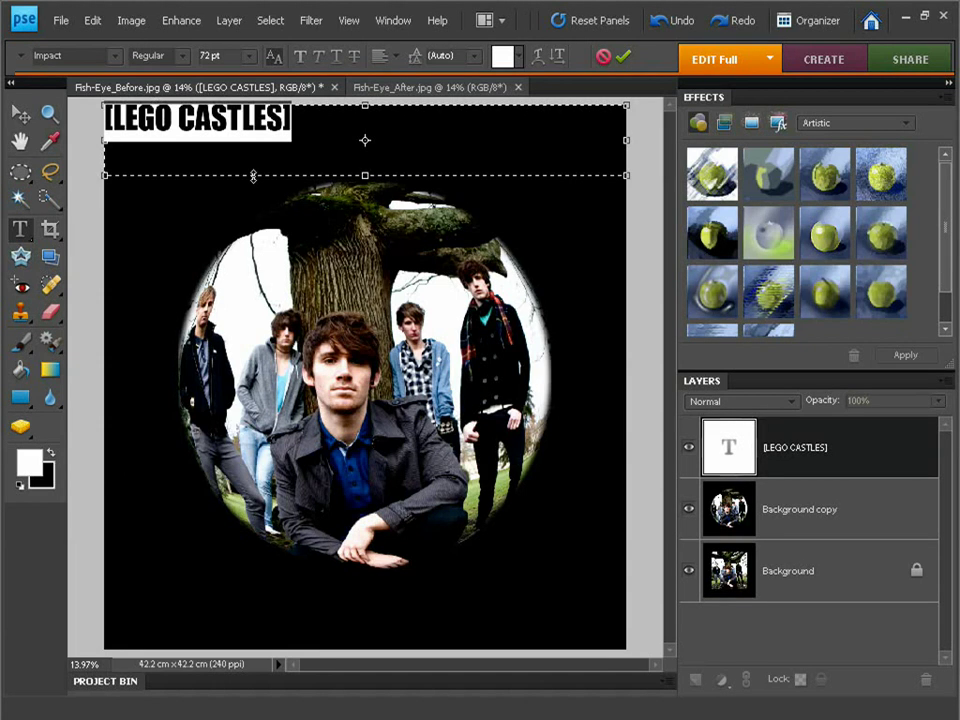
{"action": "left_click", "coordinate": [397, 57]}
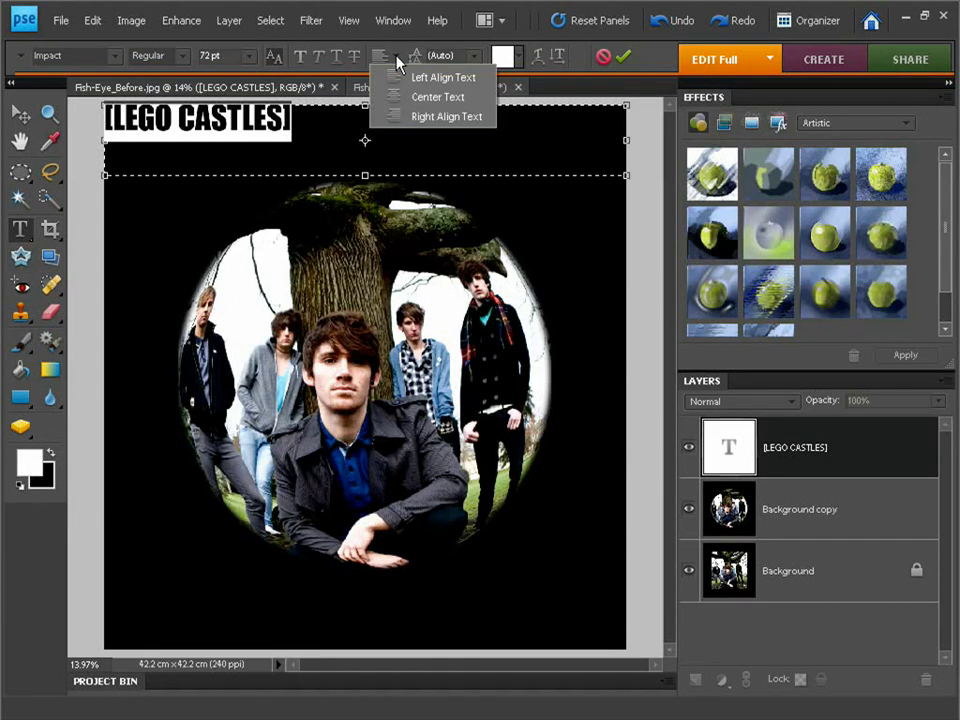
{"action": "left_click", "coordinate": [418, 100]}
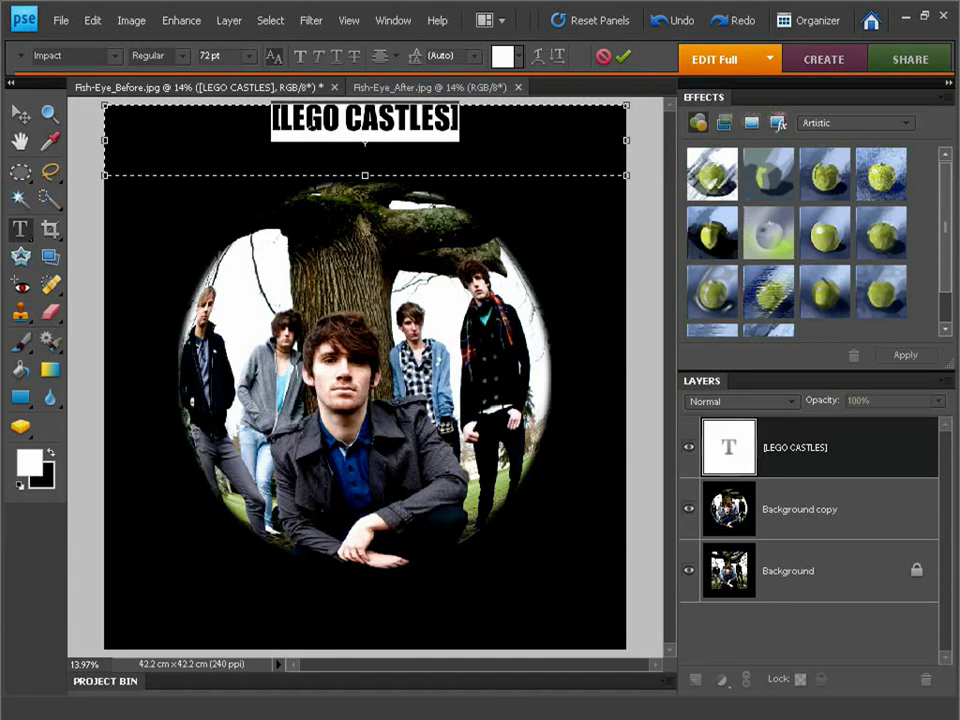
Add a space inside each bracket so the title reads "[ LEGO CASTLES ]", and move it down within the upper black band.
{"action": "left_click", "coordinate": [287, 167]}
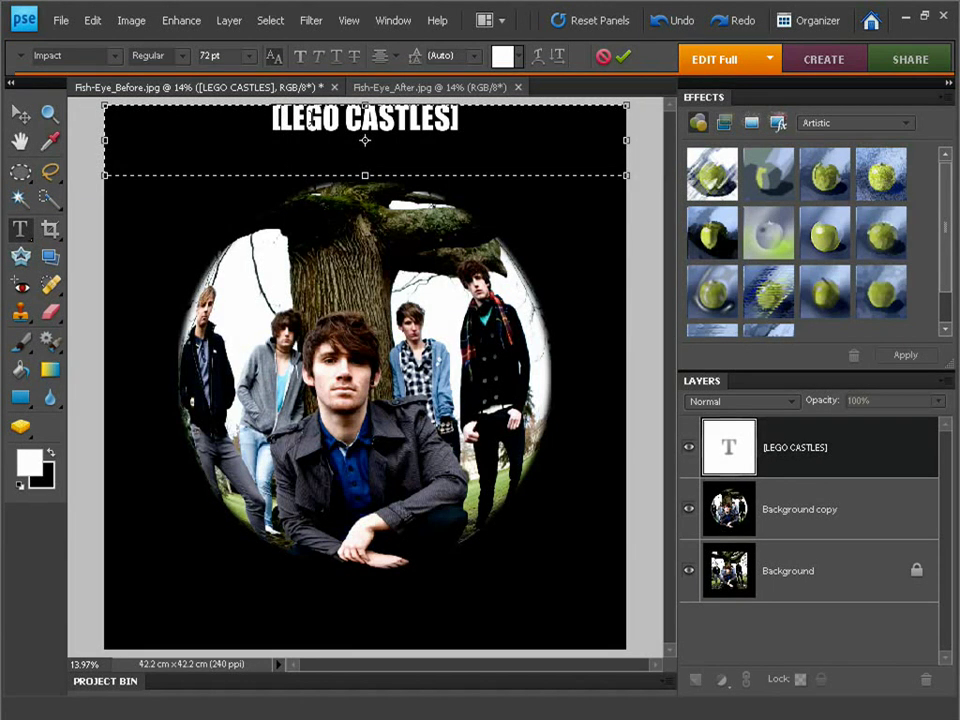
{"action": "left_click", "coordinate": [280, 120]}
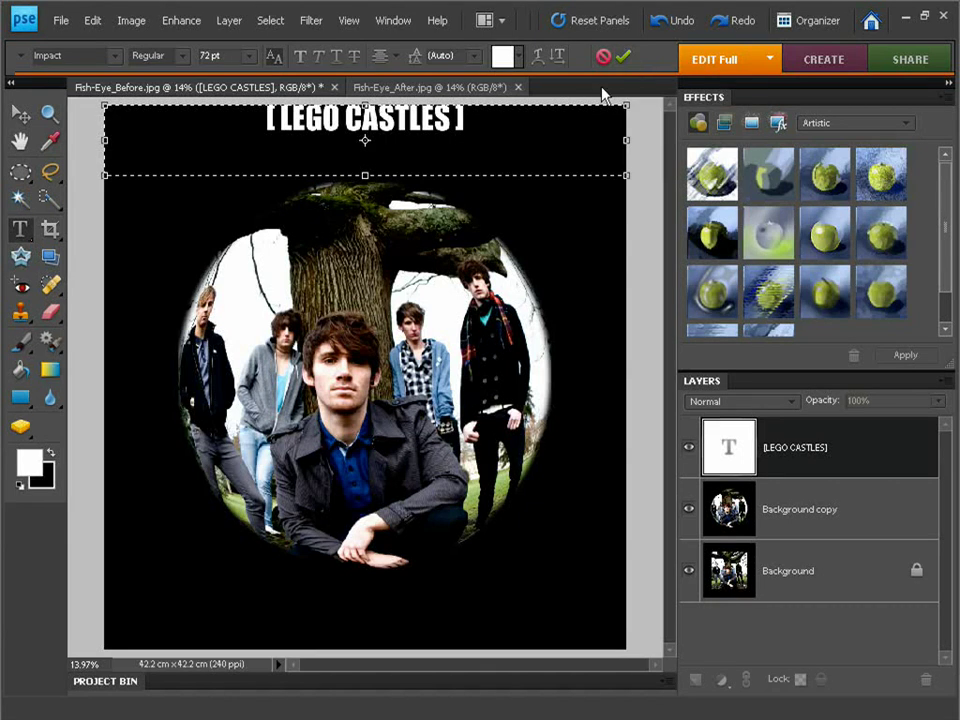
{"action": "left_click", "coordinate": [626, 58]}
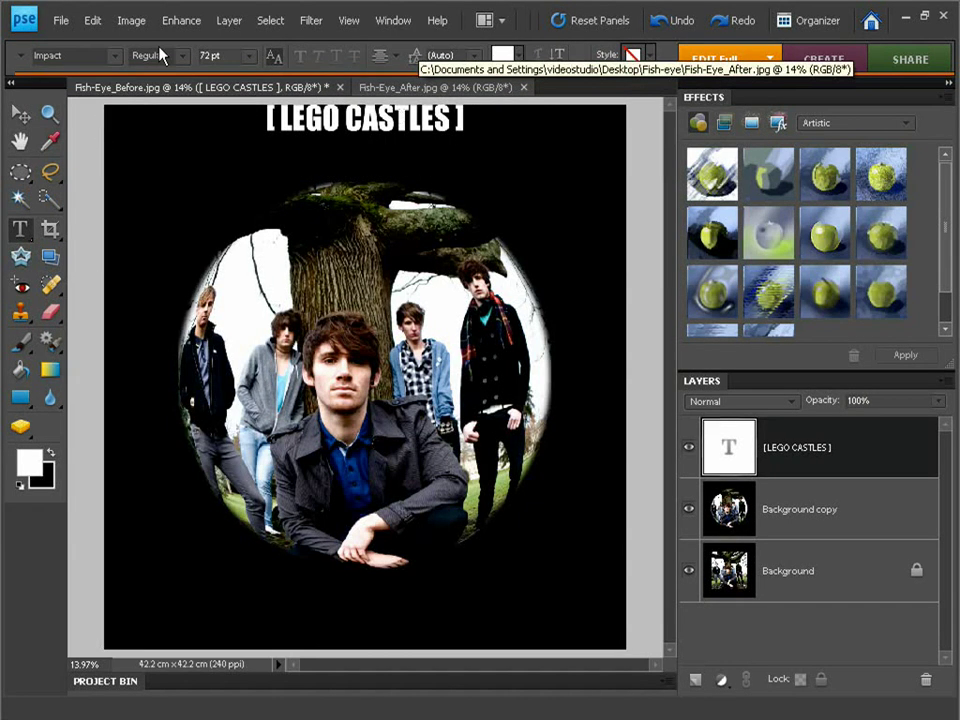
{"action": "left_click", "coordinate": [20, 113]}
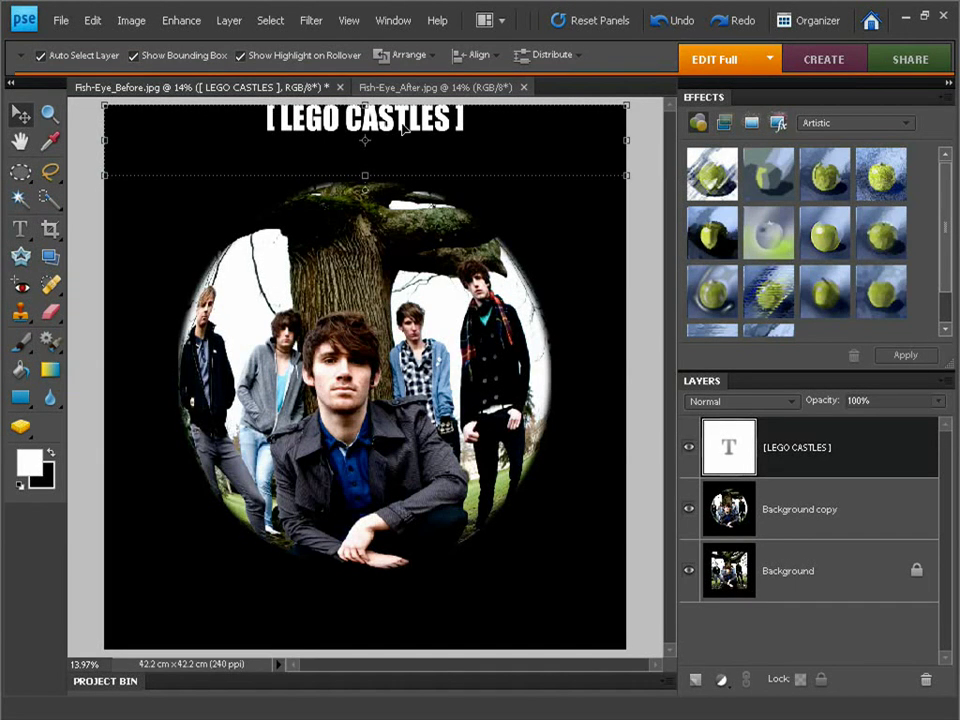
{"action": "left_click_drag", "start_coordinate": [405, 126], "coordinate": [405, 150]}
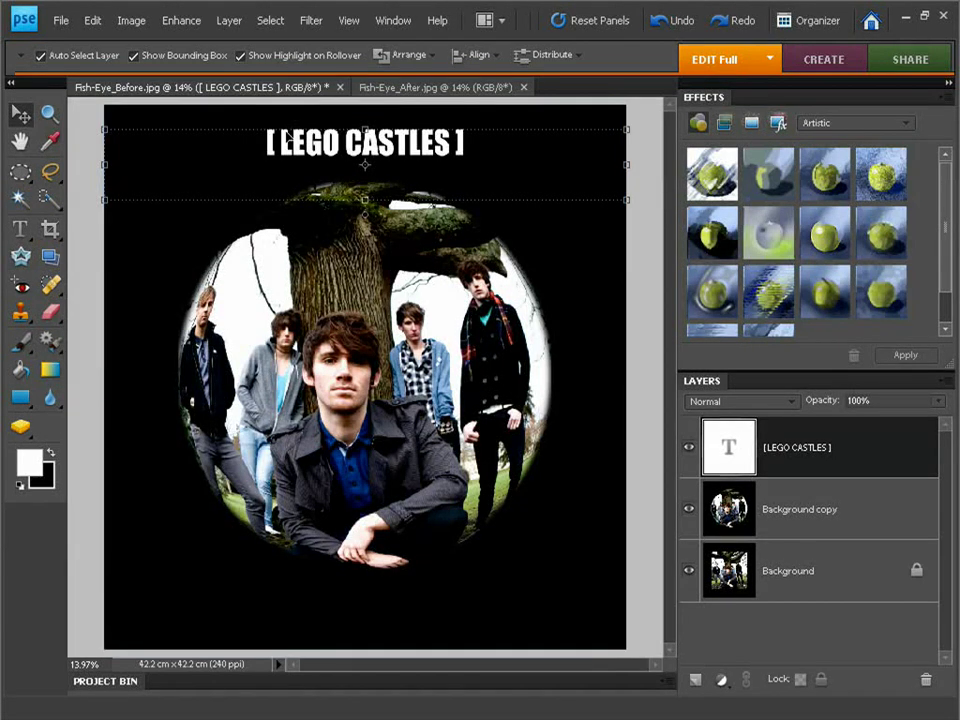
Create a text box across the full width of the lower black band containing "[ Sand Castle Central ]".
{"action": "left_click", "coordinate": [18, 230]}
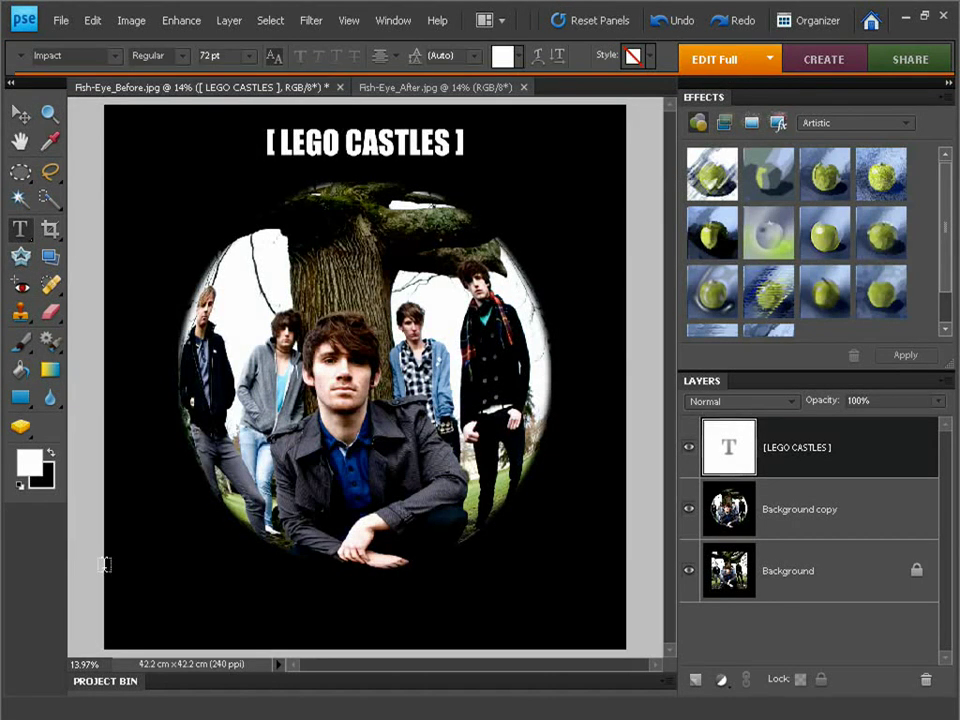
{"action": "left_click_drag", "start_coordinate": [104, 565], "coordinate": [623, 652]}
{"action": "left_click", "coordinate": [621, 650]}
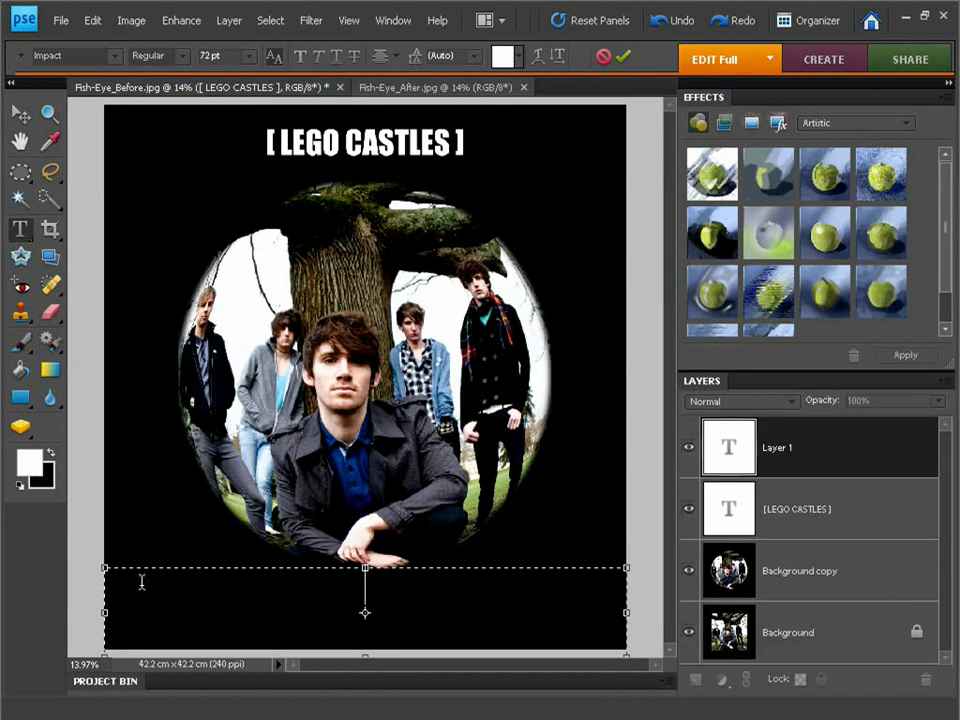
{"action": "type", "text": "[ San"}
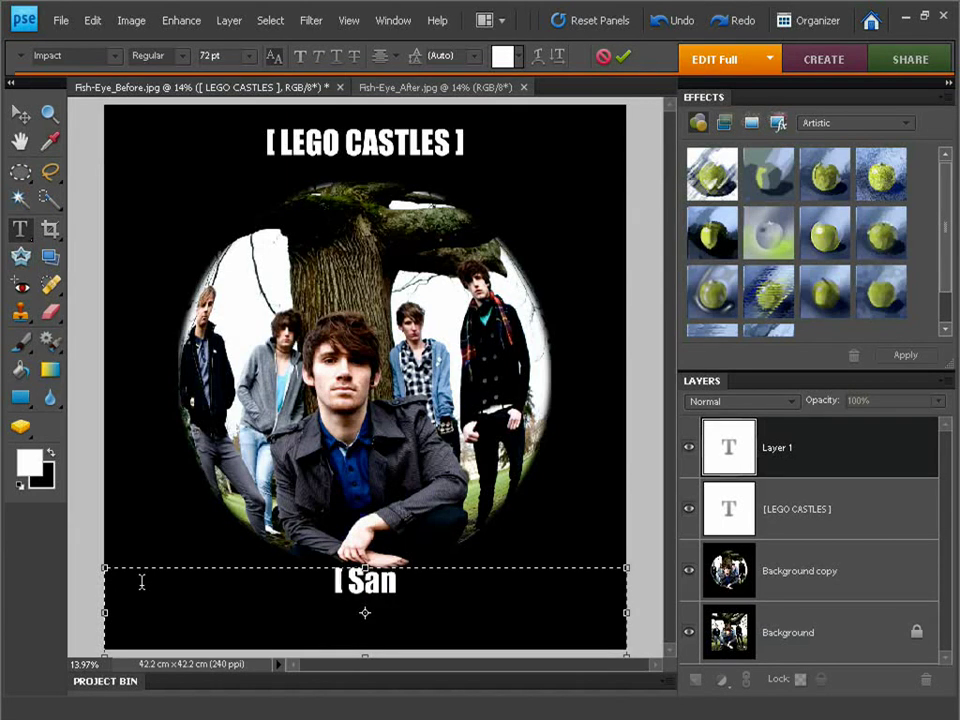
{"action": "type", "text": "dd"}
{"action": "key", "text": "BackSpace"}
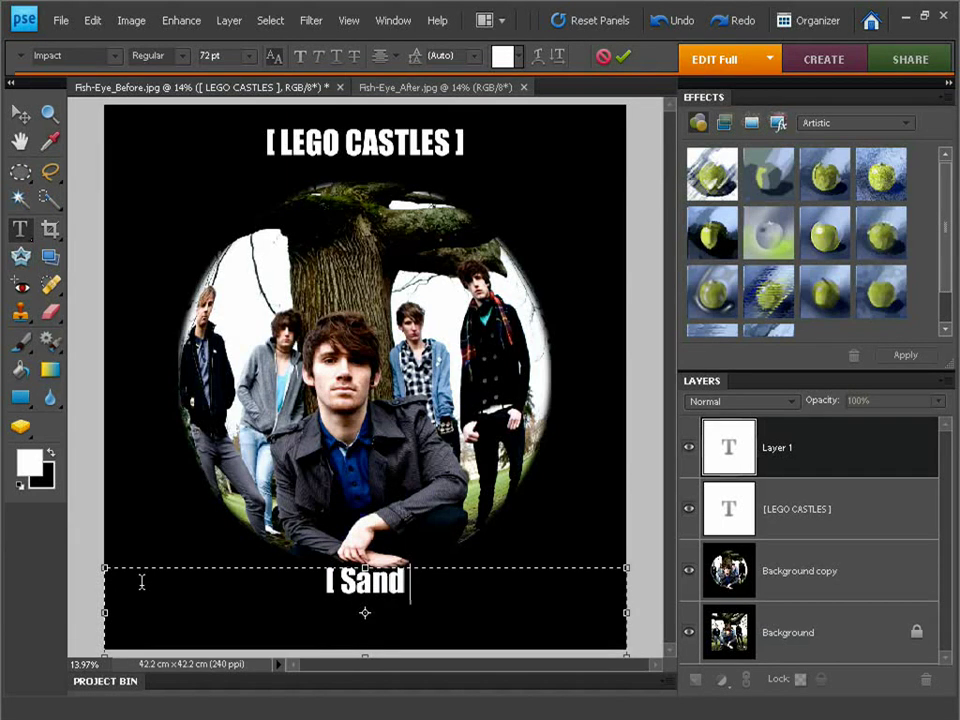
{"action": "type", "text": "Castl"}
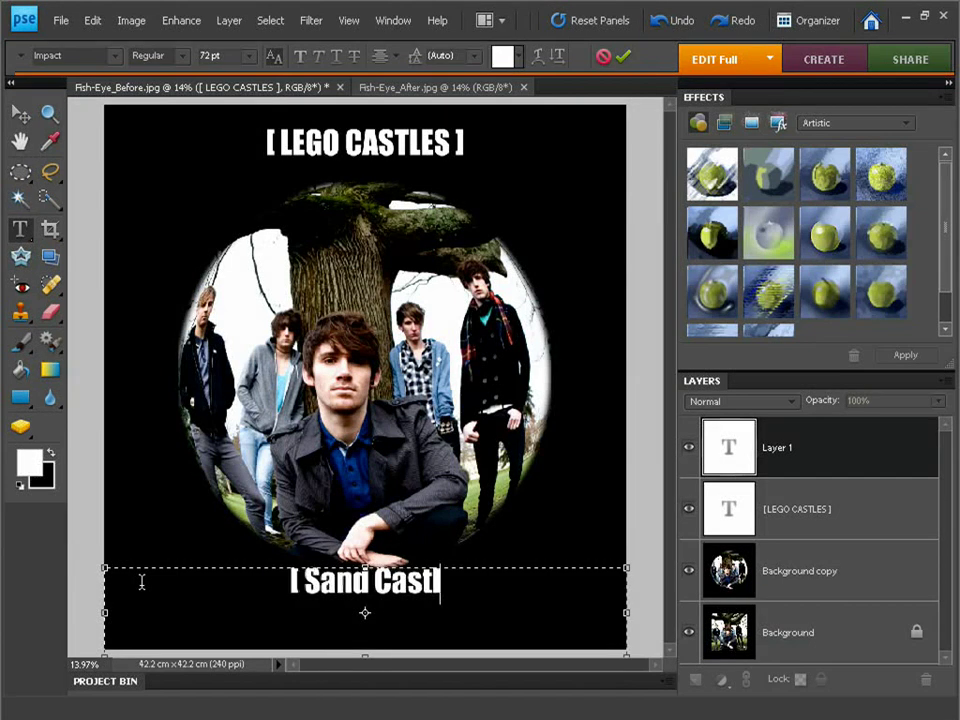
{"action": "type", "text": "e Ce"}
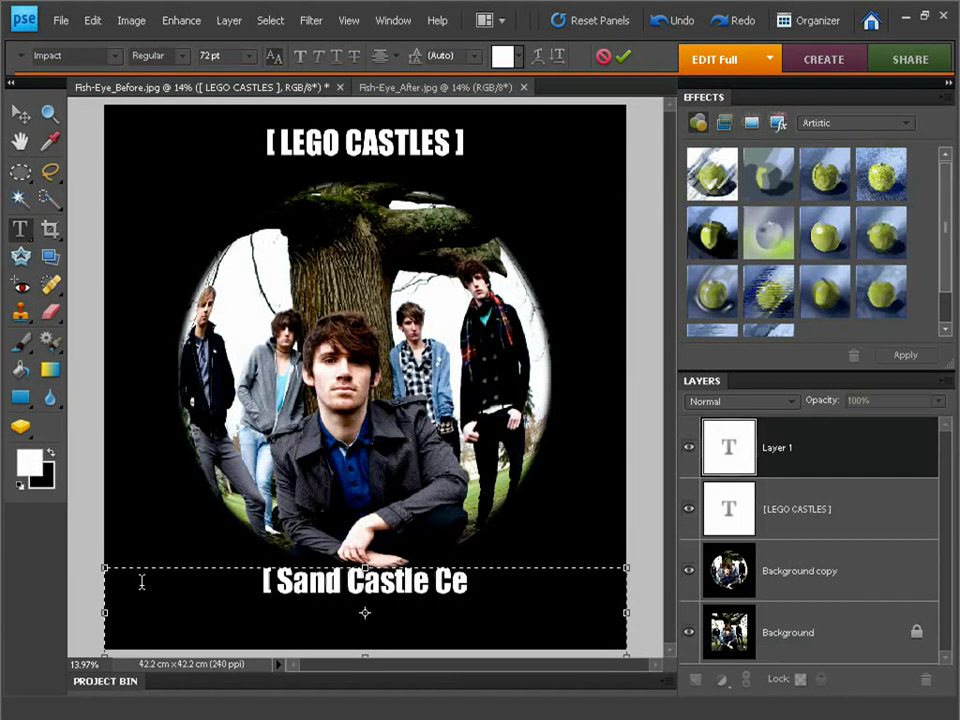
{"action": "type", "text": "ntral ]"}
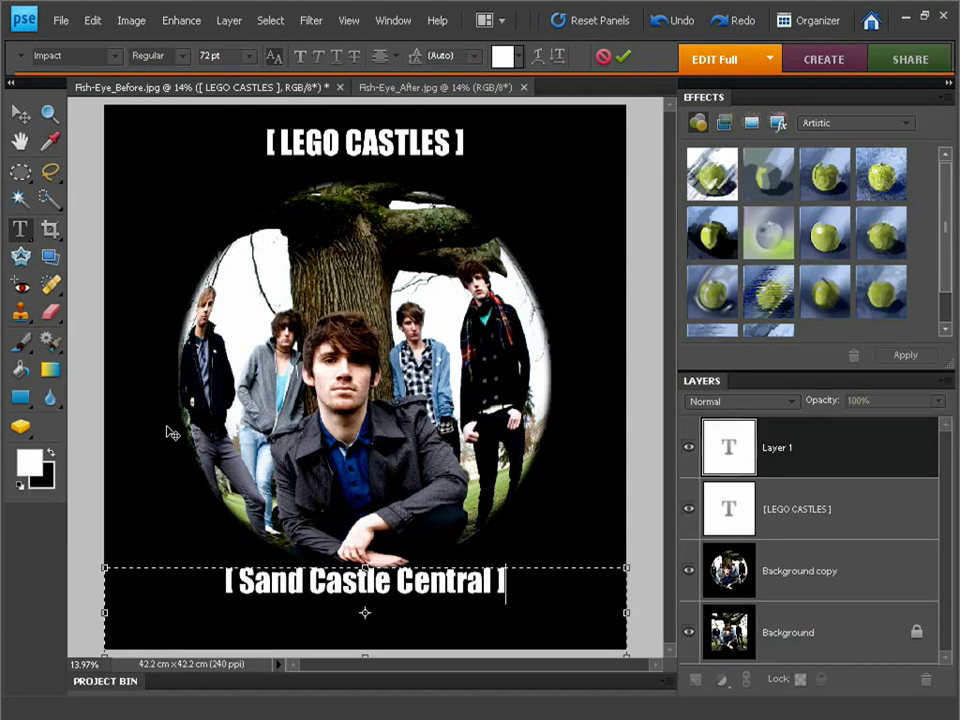
Set the font size of the "[ Sand Castle Central ]" title to 48 pt and commit the text.
{"action": "left_click_drag", "start_coordinate": [516, 577], "coordinate": [214, 540]}
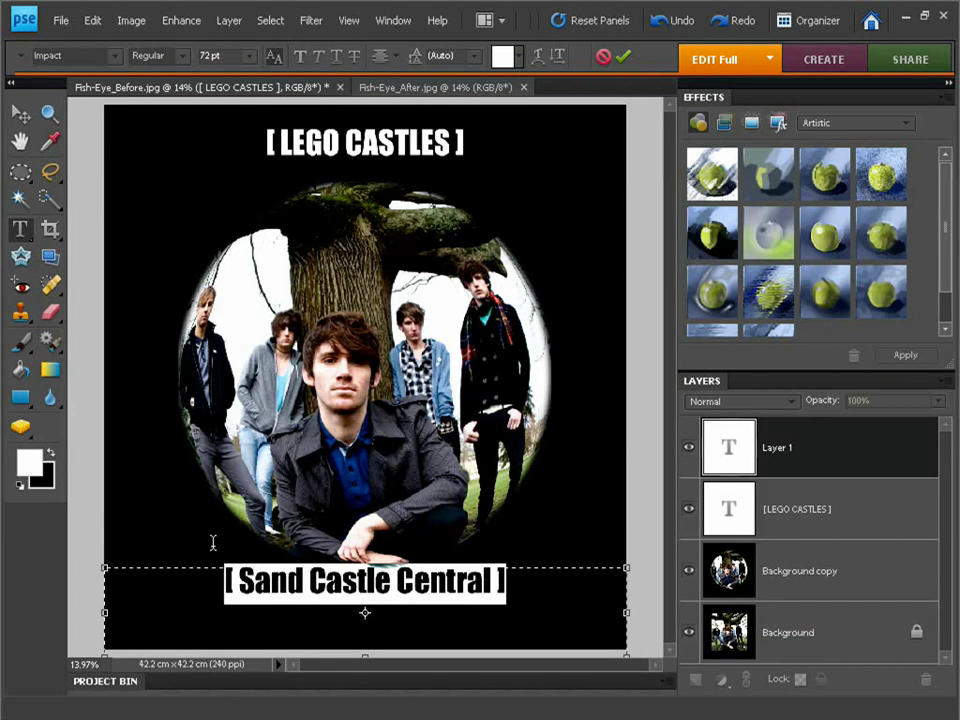
{"action": "left_click", "coordinate": [248, 56]}
{"action": "left_click", "coordinate": [250, 276]}
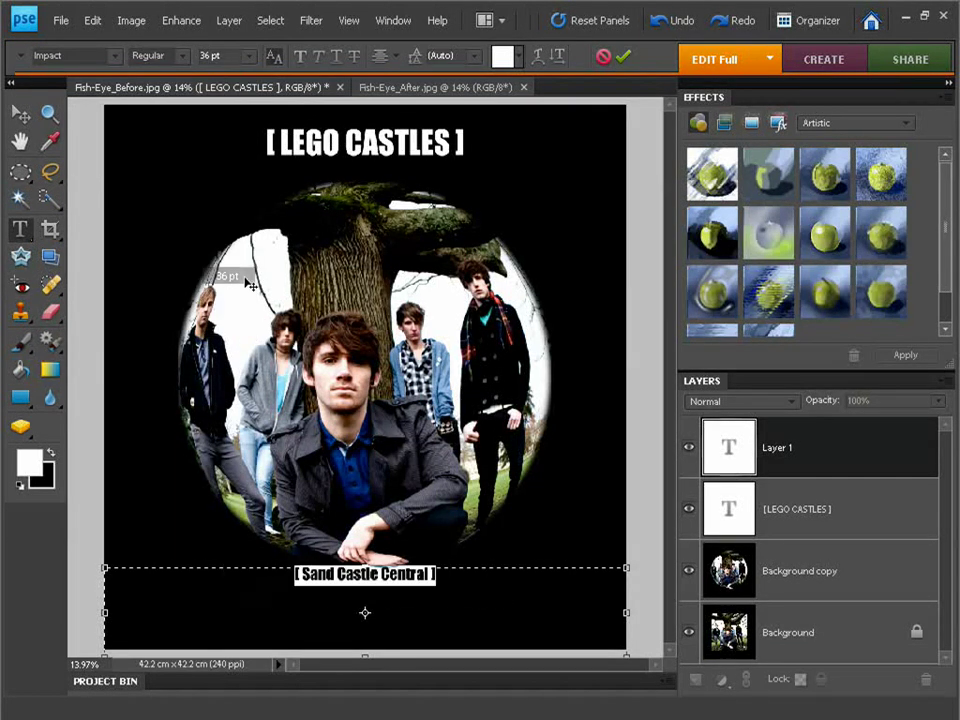
{"action": "left_click", "coordinate": [248, 56]}
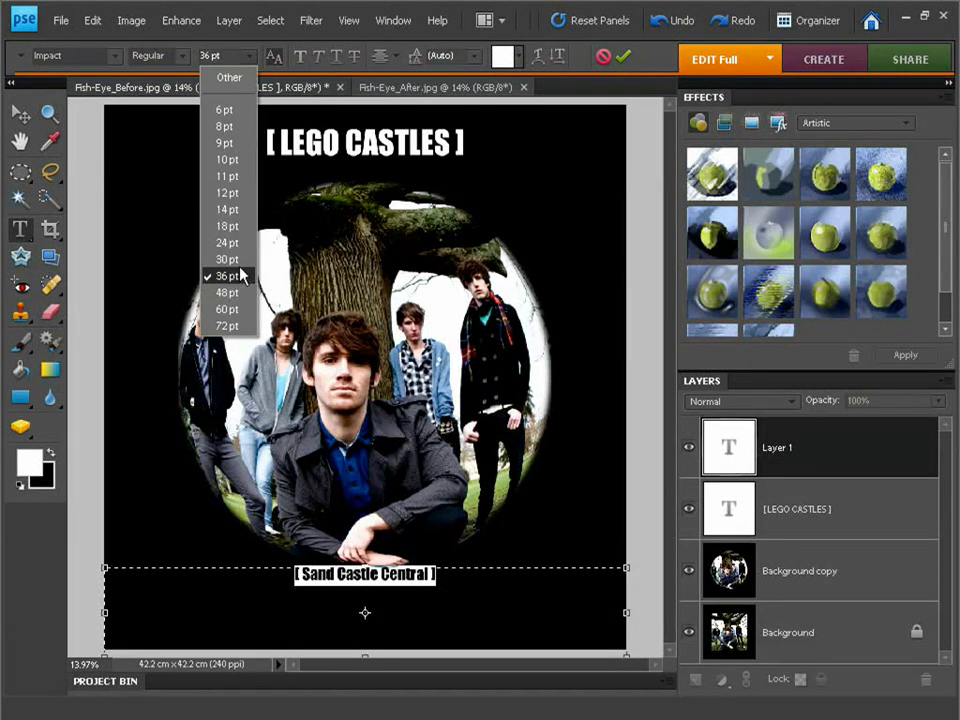
{"action": "left_click", "coordinate": [241, 296]}
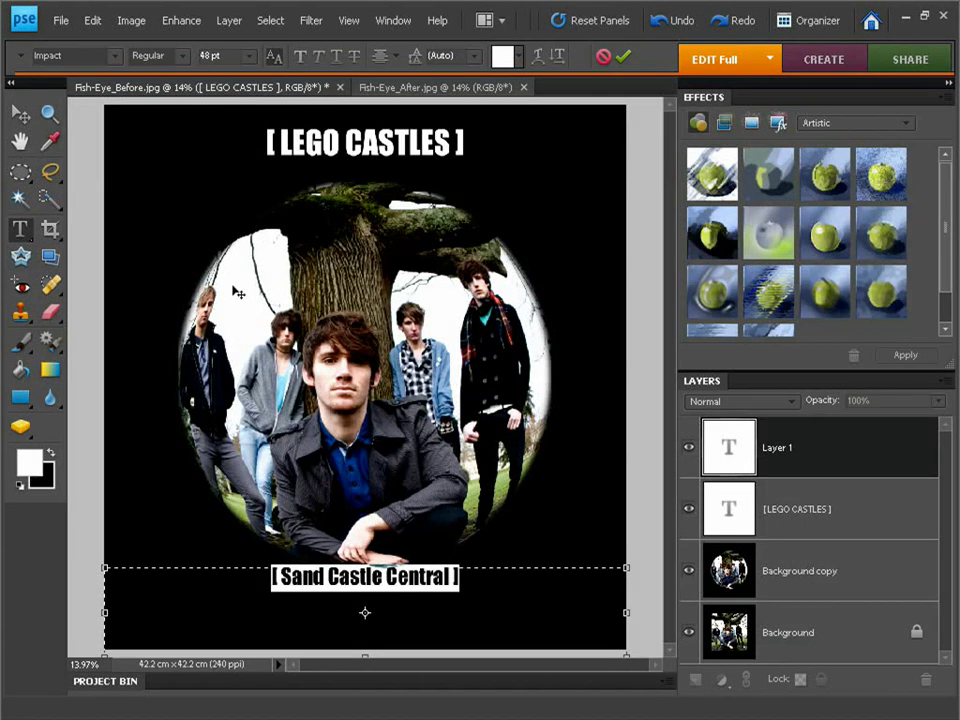
{"action": "left_click", "coordinate": [622, 58]}
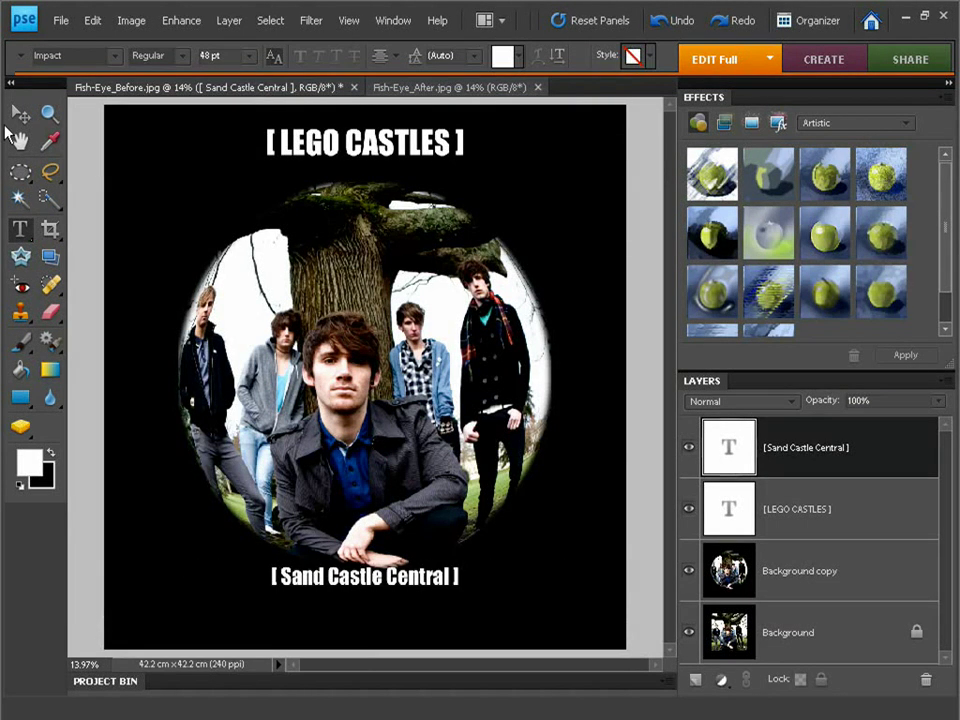
Move the "[ Sand Castle Central ]" title down within the lower black band, clear of the circular photo.
{"action": "left_click", "coordinate": [20, 116]}
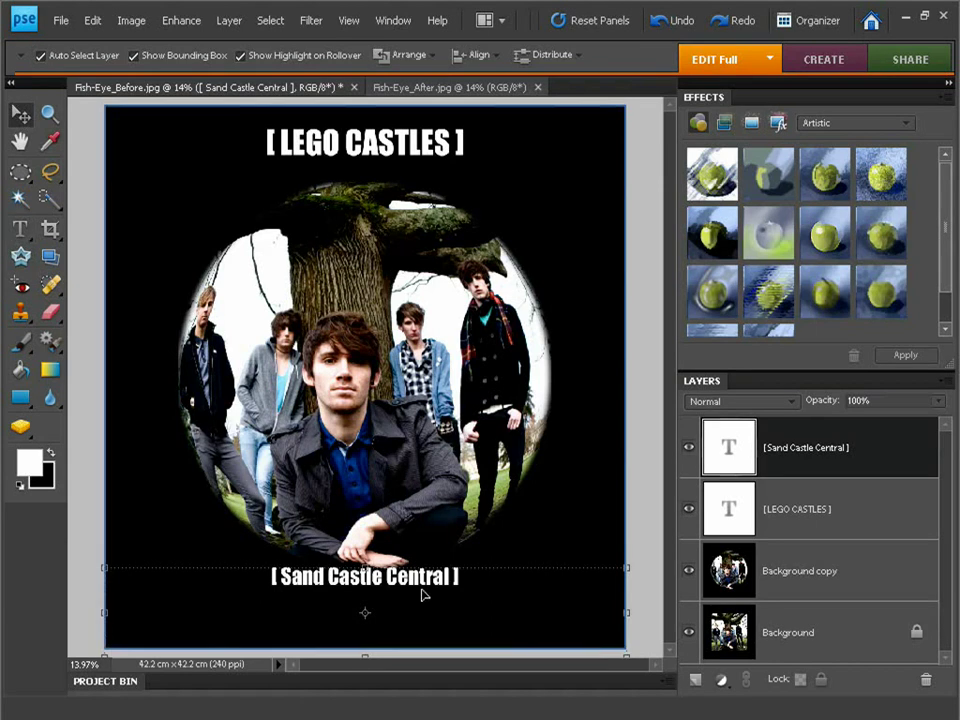
{"action": "left_click_drag", "start_coordinate": [421, 589], "coordinate": [424, 610]}
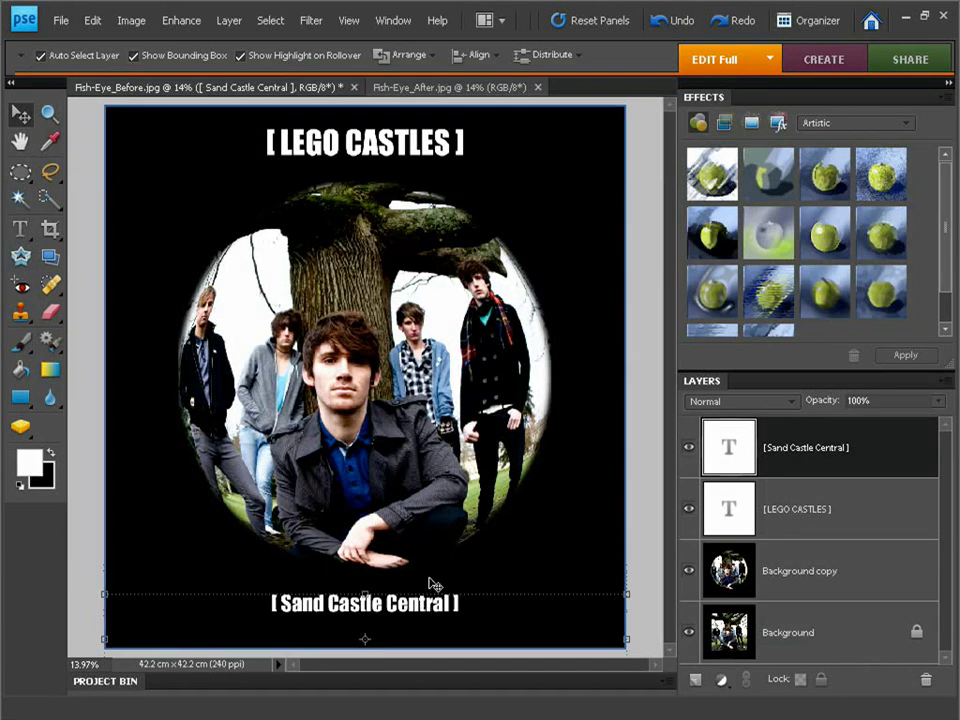
Flatten the image so the titles and photo layers become a single background layer.
{"action": "key", "text": "t"}
{"action": "key", "text": "alt+bracketleft"}
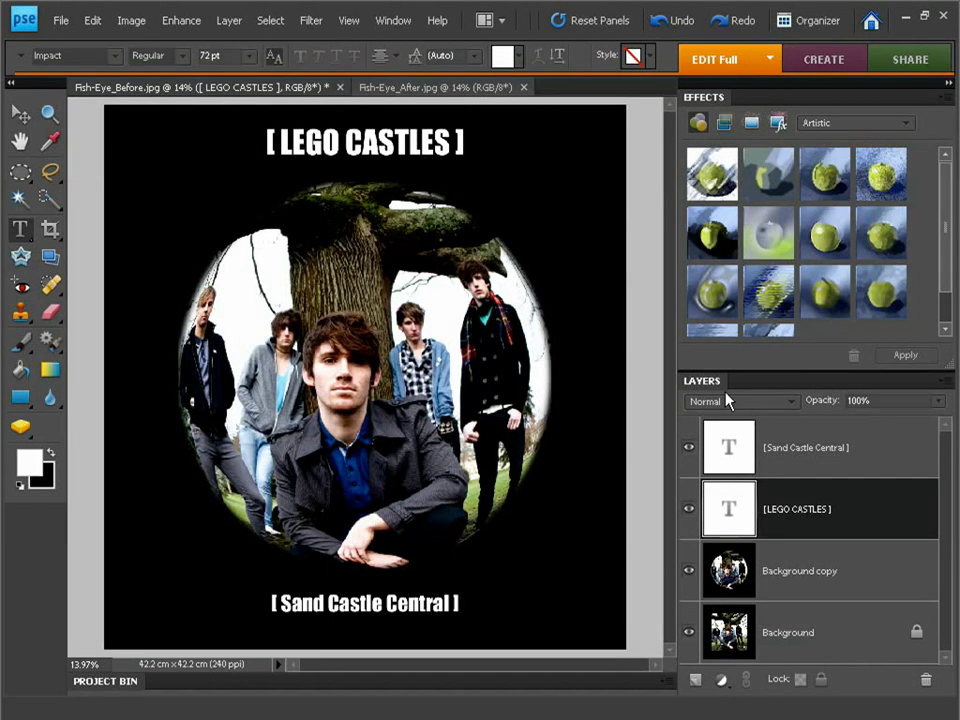
{"action": "left_click", "coordinate": [946, 382]}
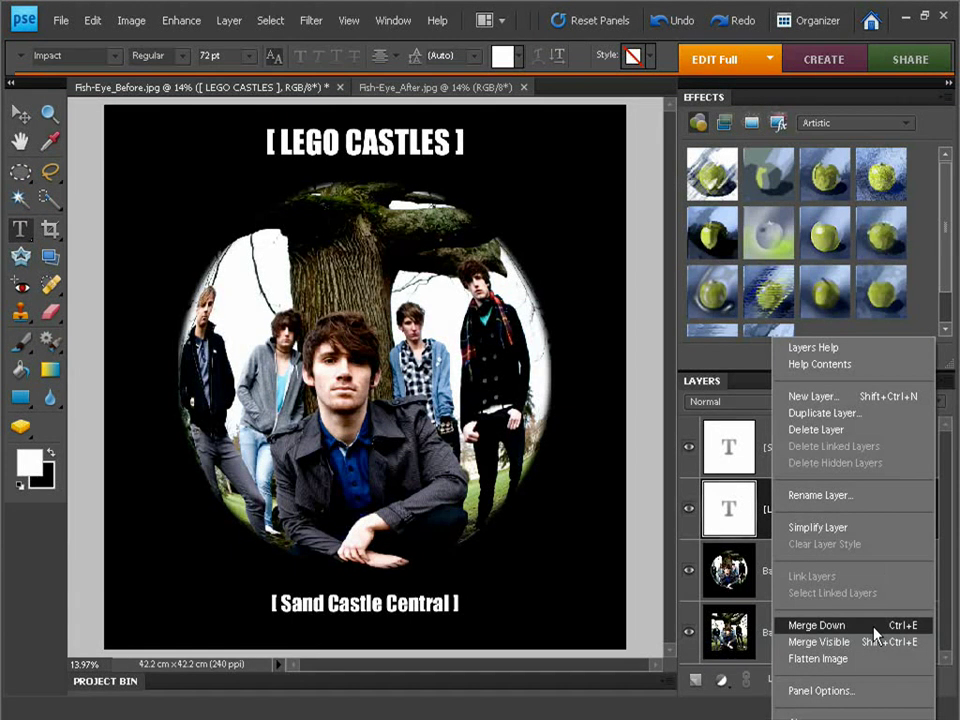
{"action": "left_click", "coordinate": [870, 659]}
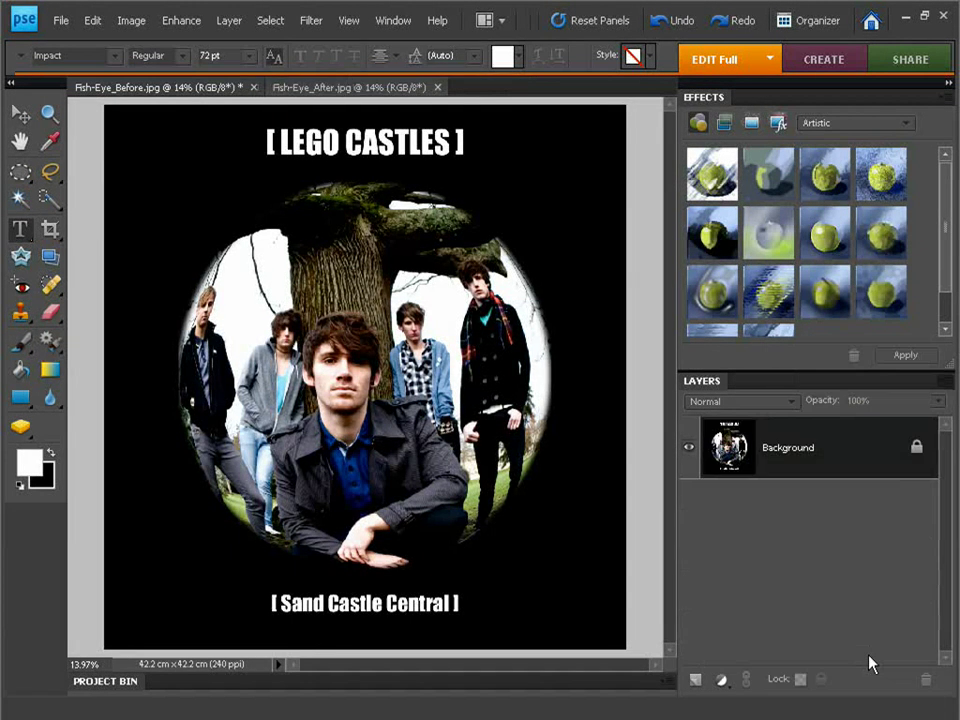